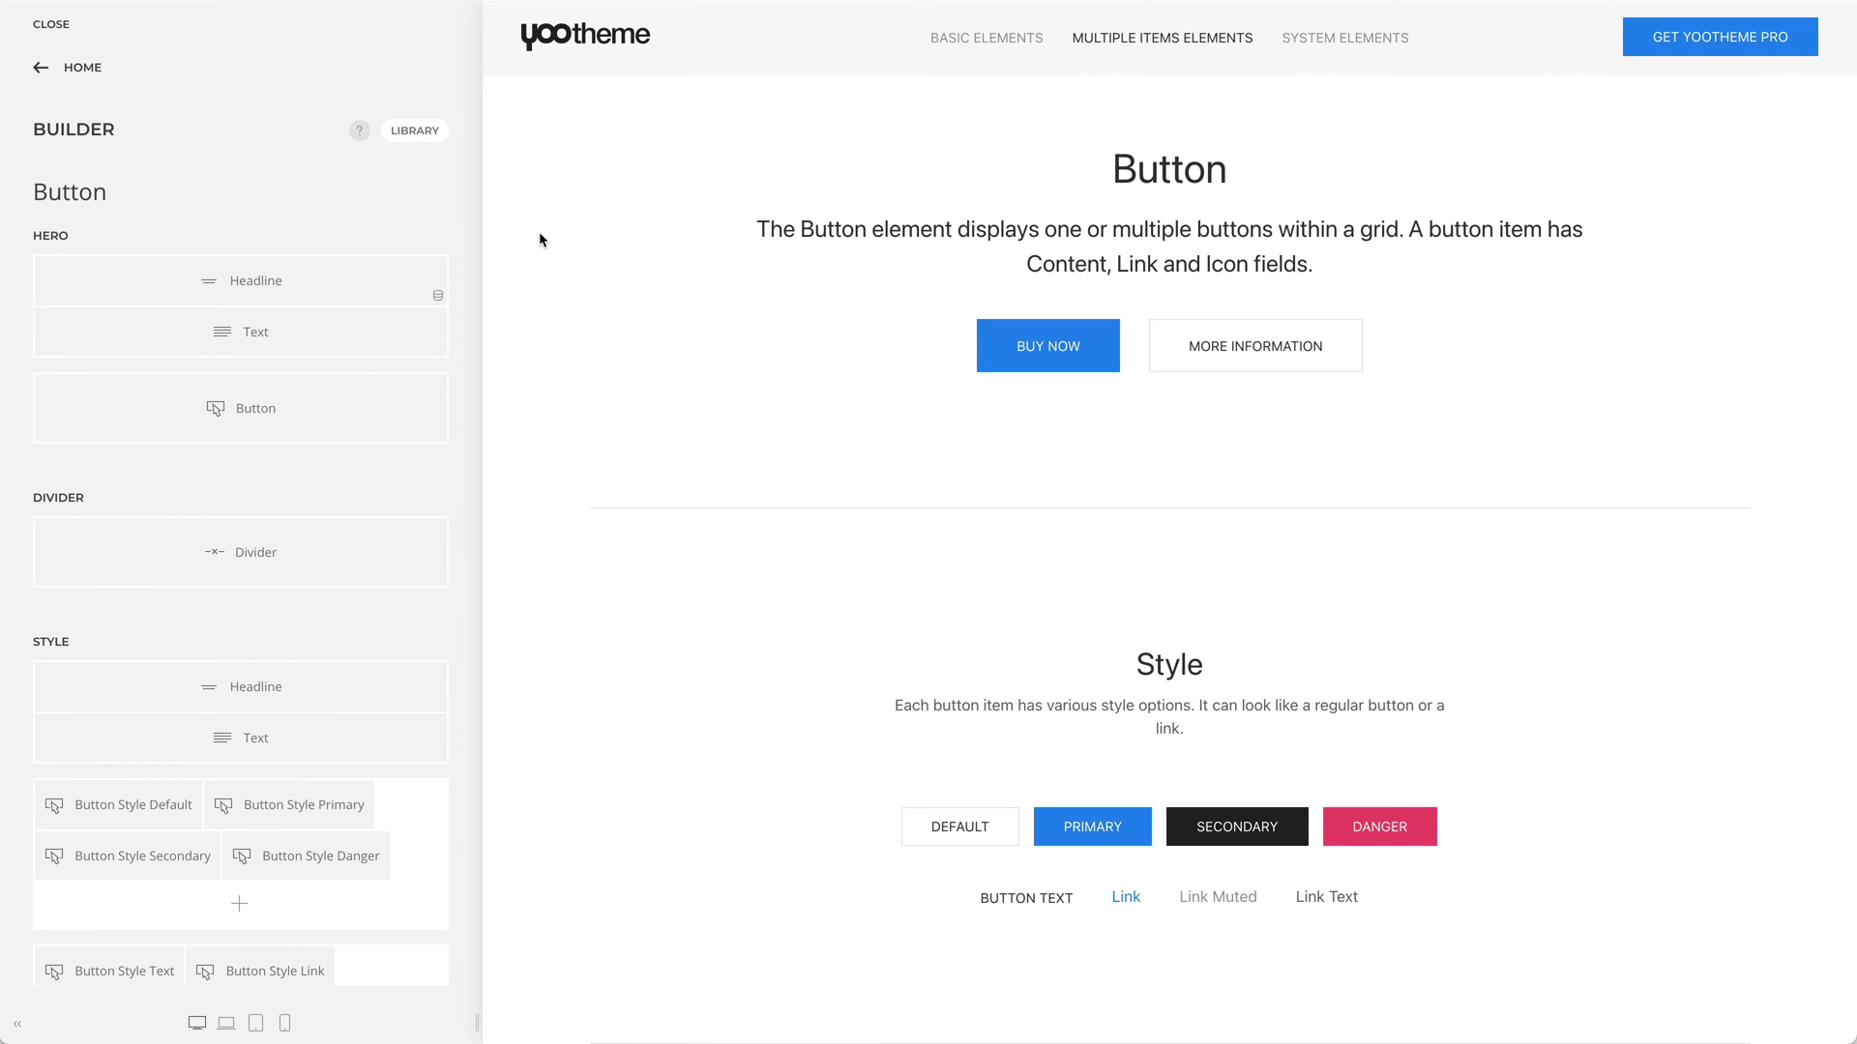
{"action": "mouse_move", "coordinate": [1047, 345]}
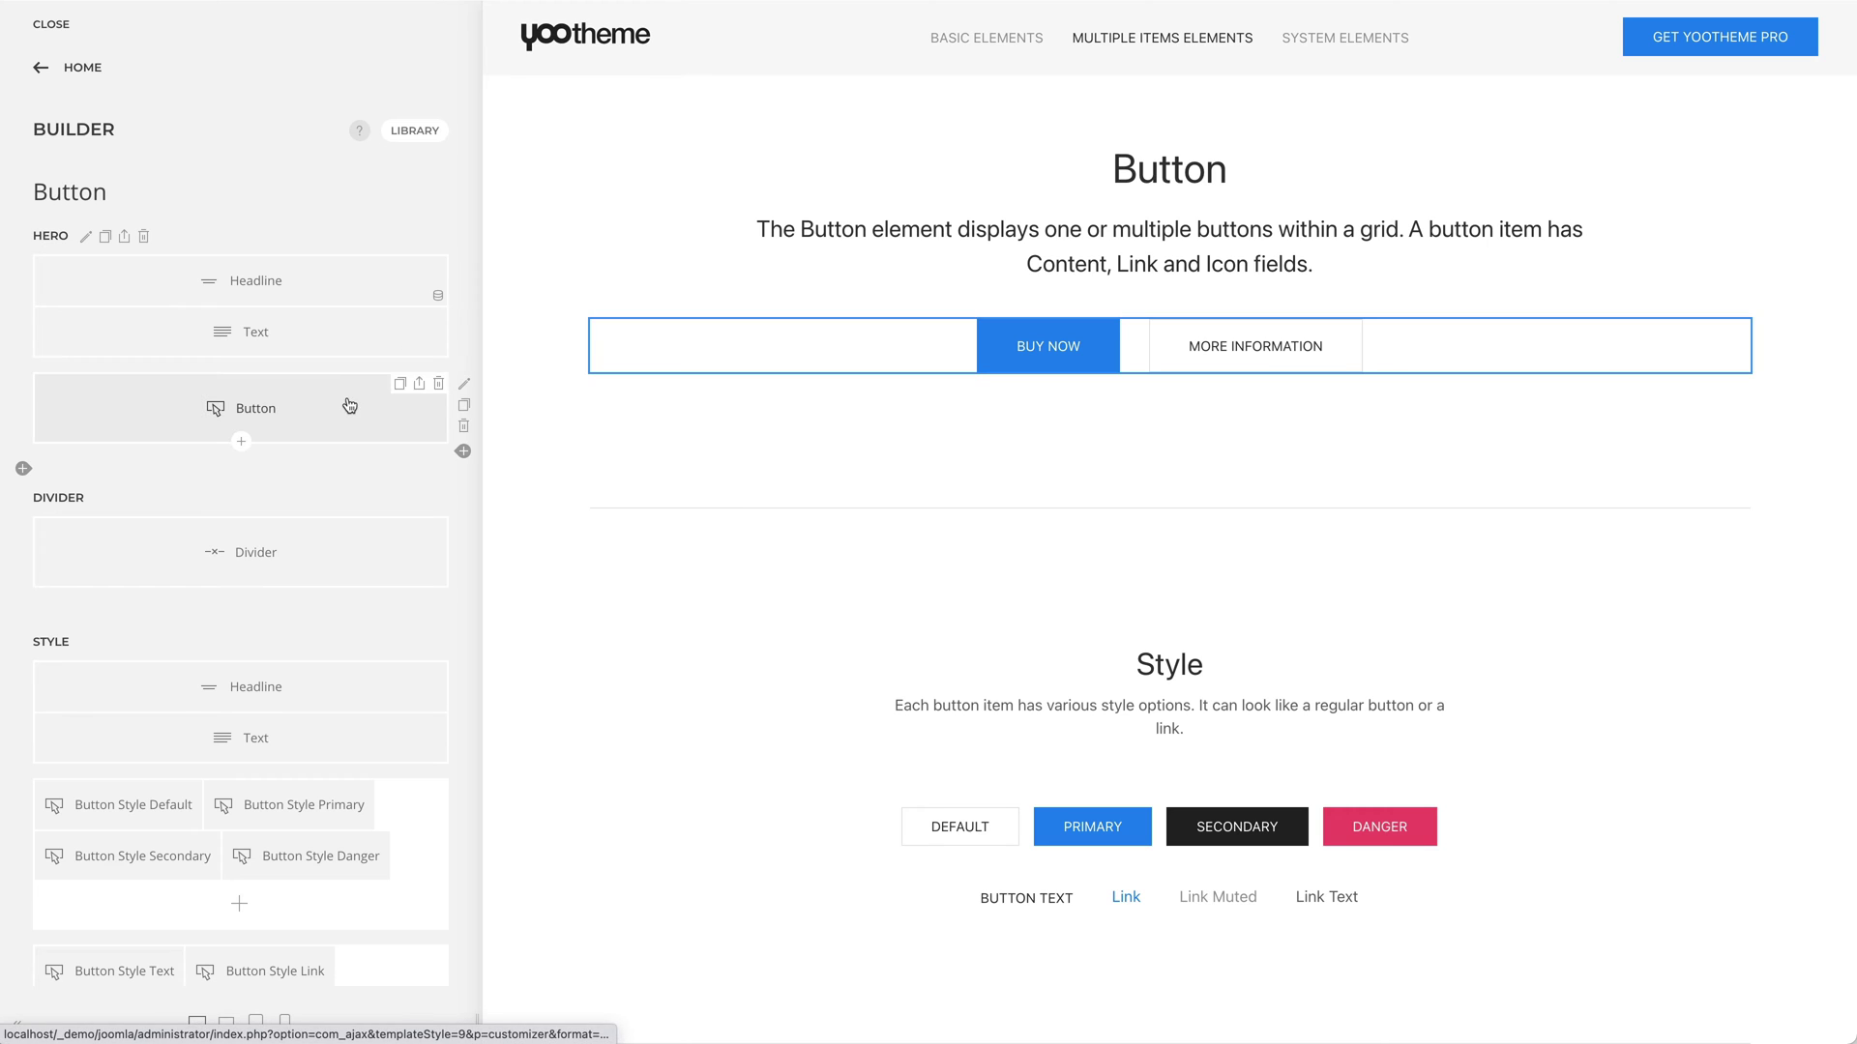
Step: Open the hero Button element and select its Buy Now item
{"action": "left_click", "coordinate": [348, 404]}
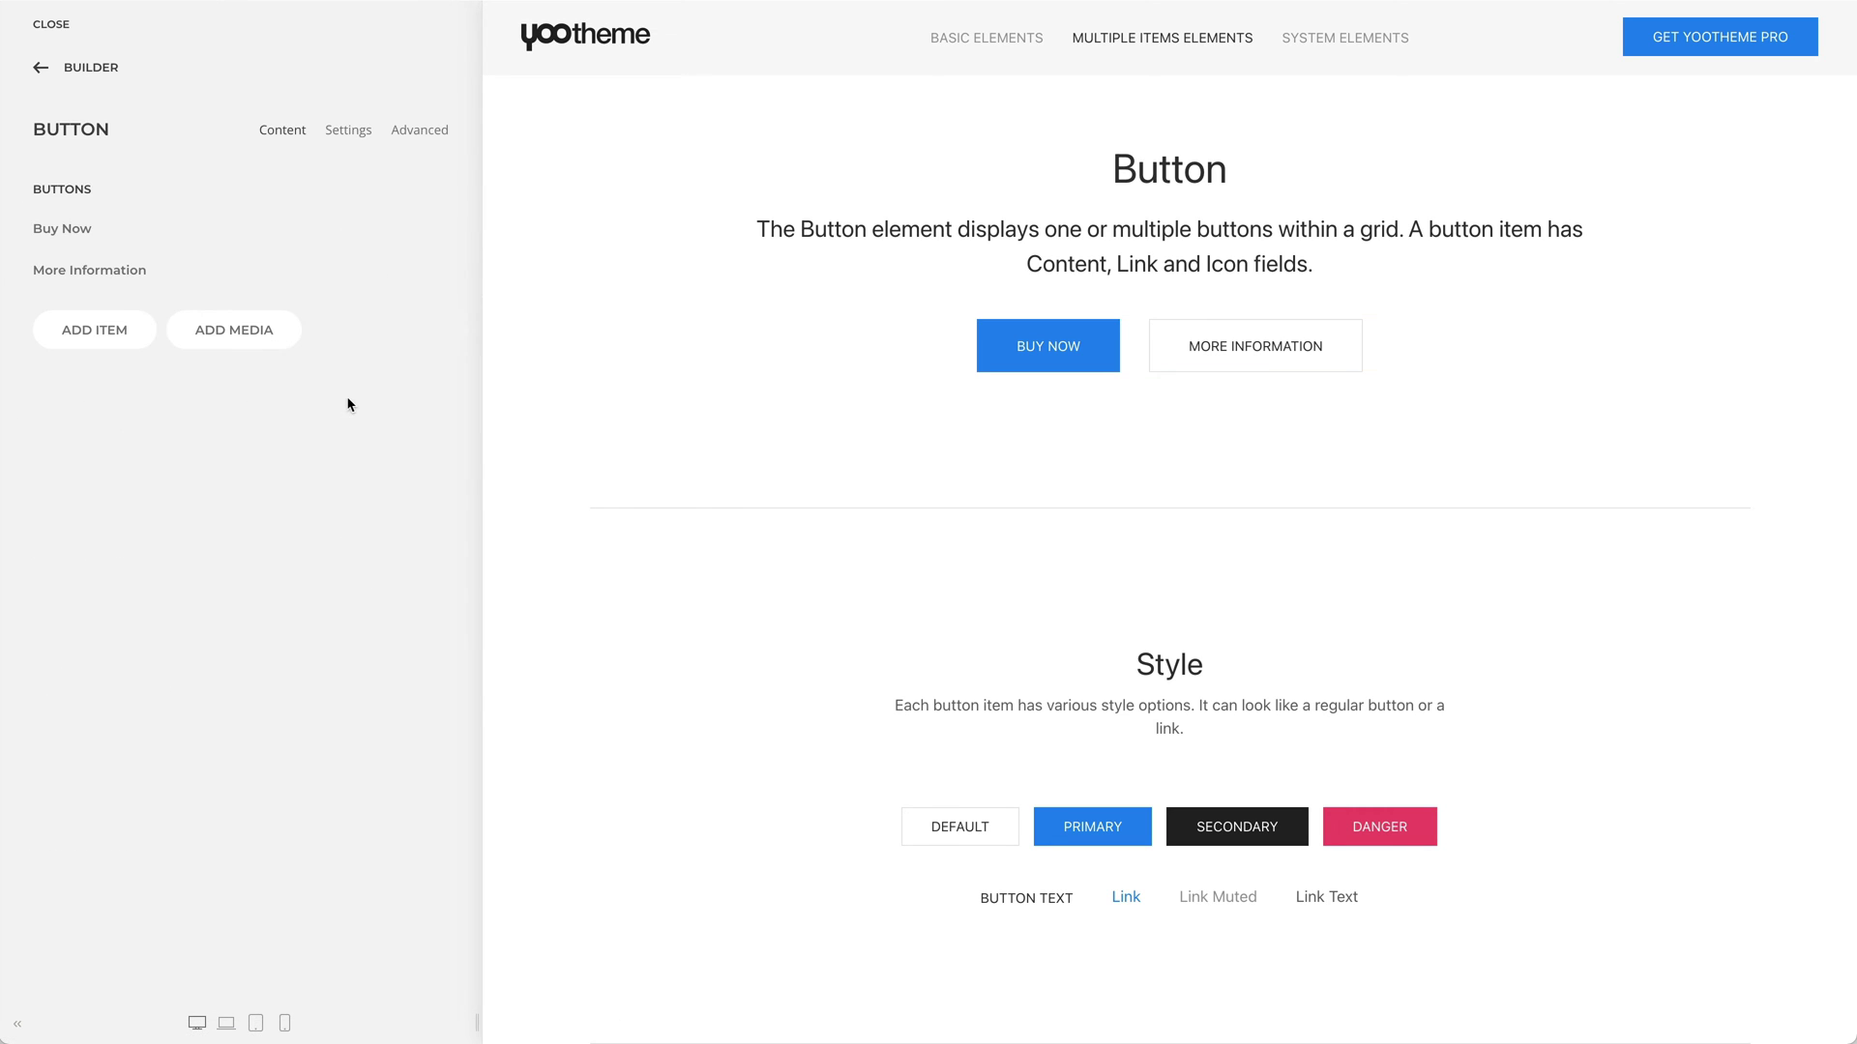
{"action": "left_click", "coordinate": [343, 231]}
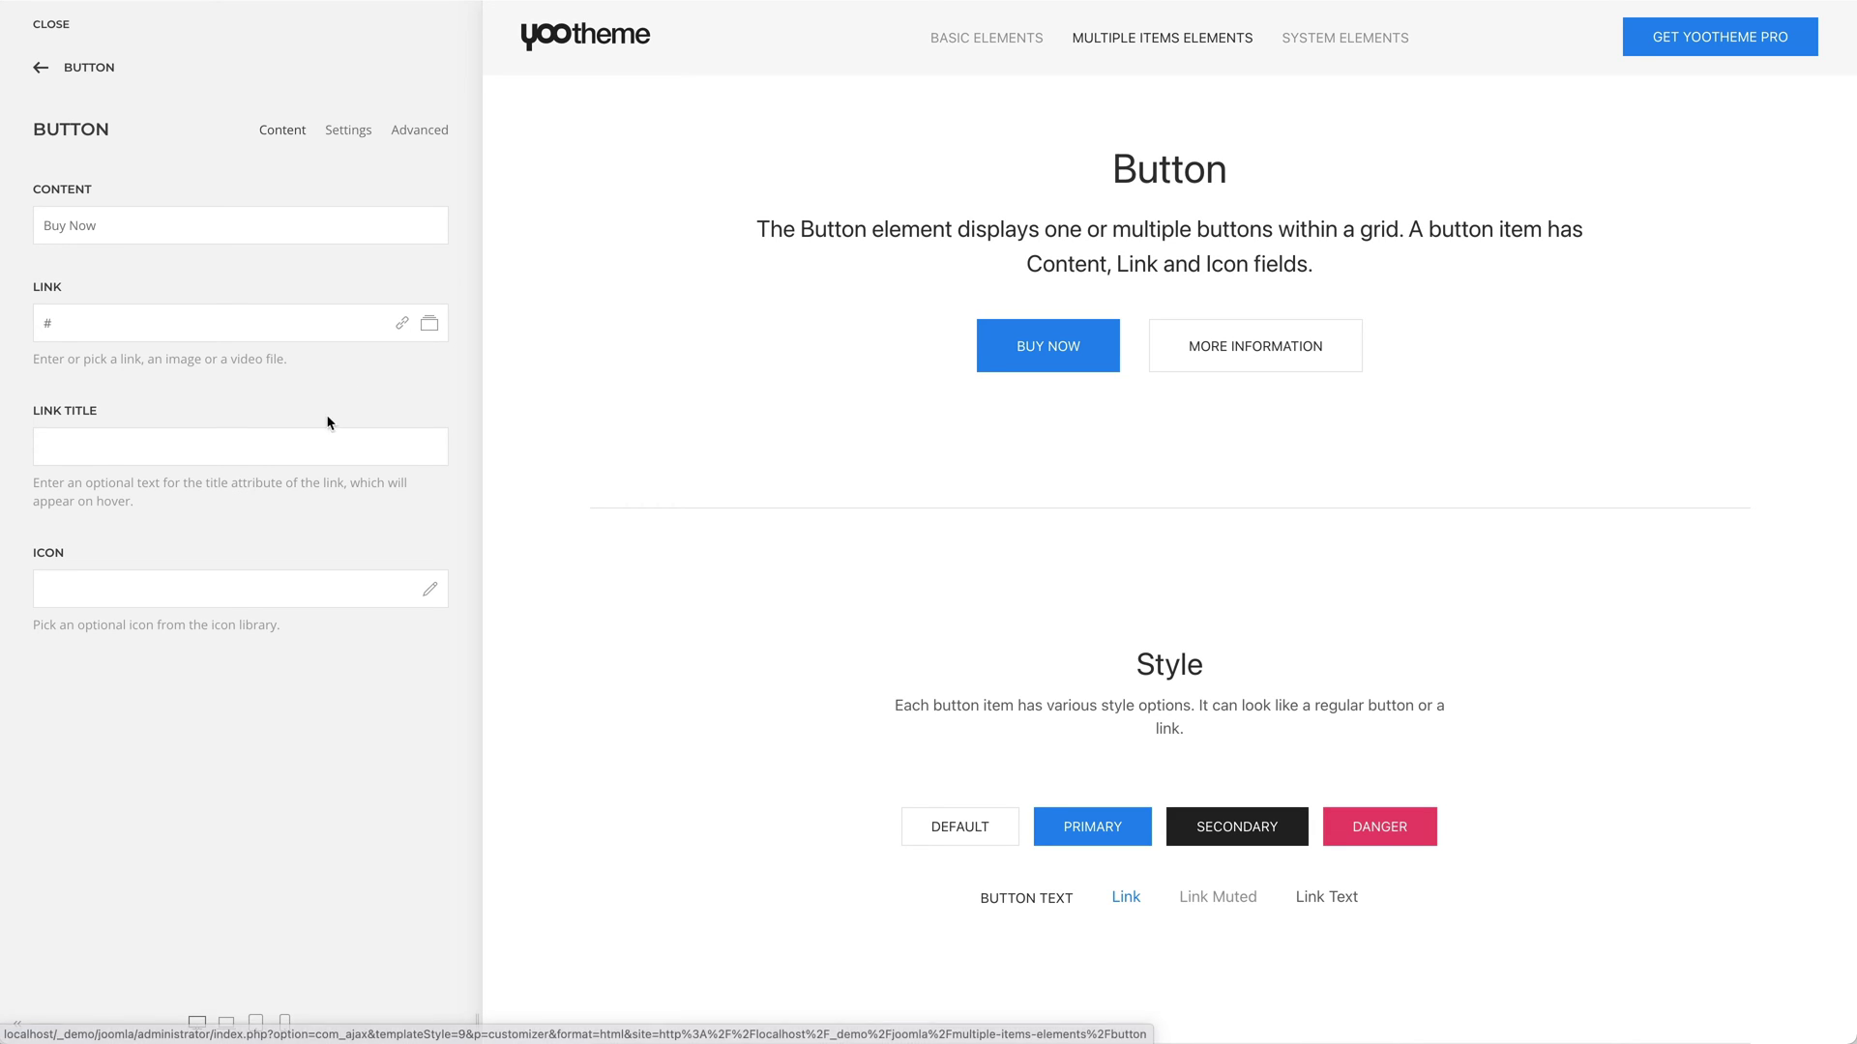
Step: Set the Buy Now link title to 'Go to Shop' and pick the bag icon
{"action": "left_click", "coordinate": [291, 448]}
{"action": "type", "text": "Go to"}
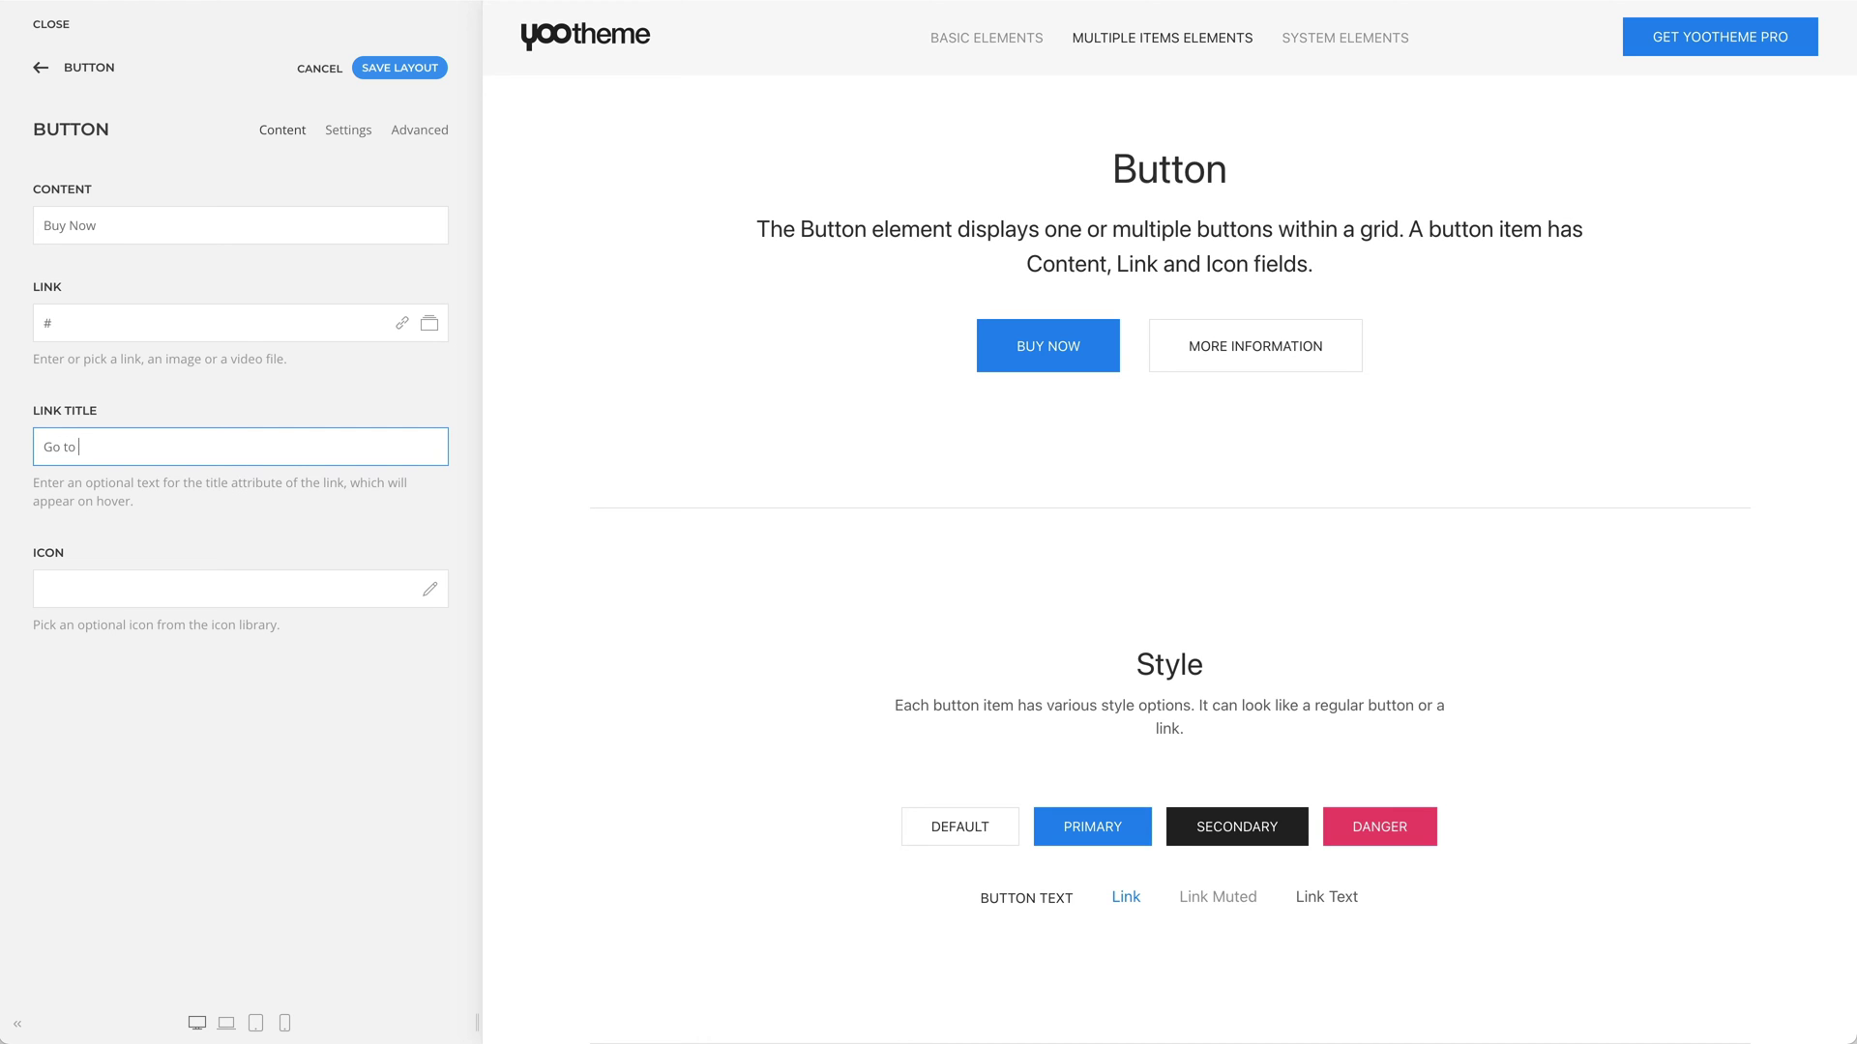
{"action": "type", "text": " Shop"}
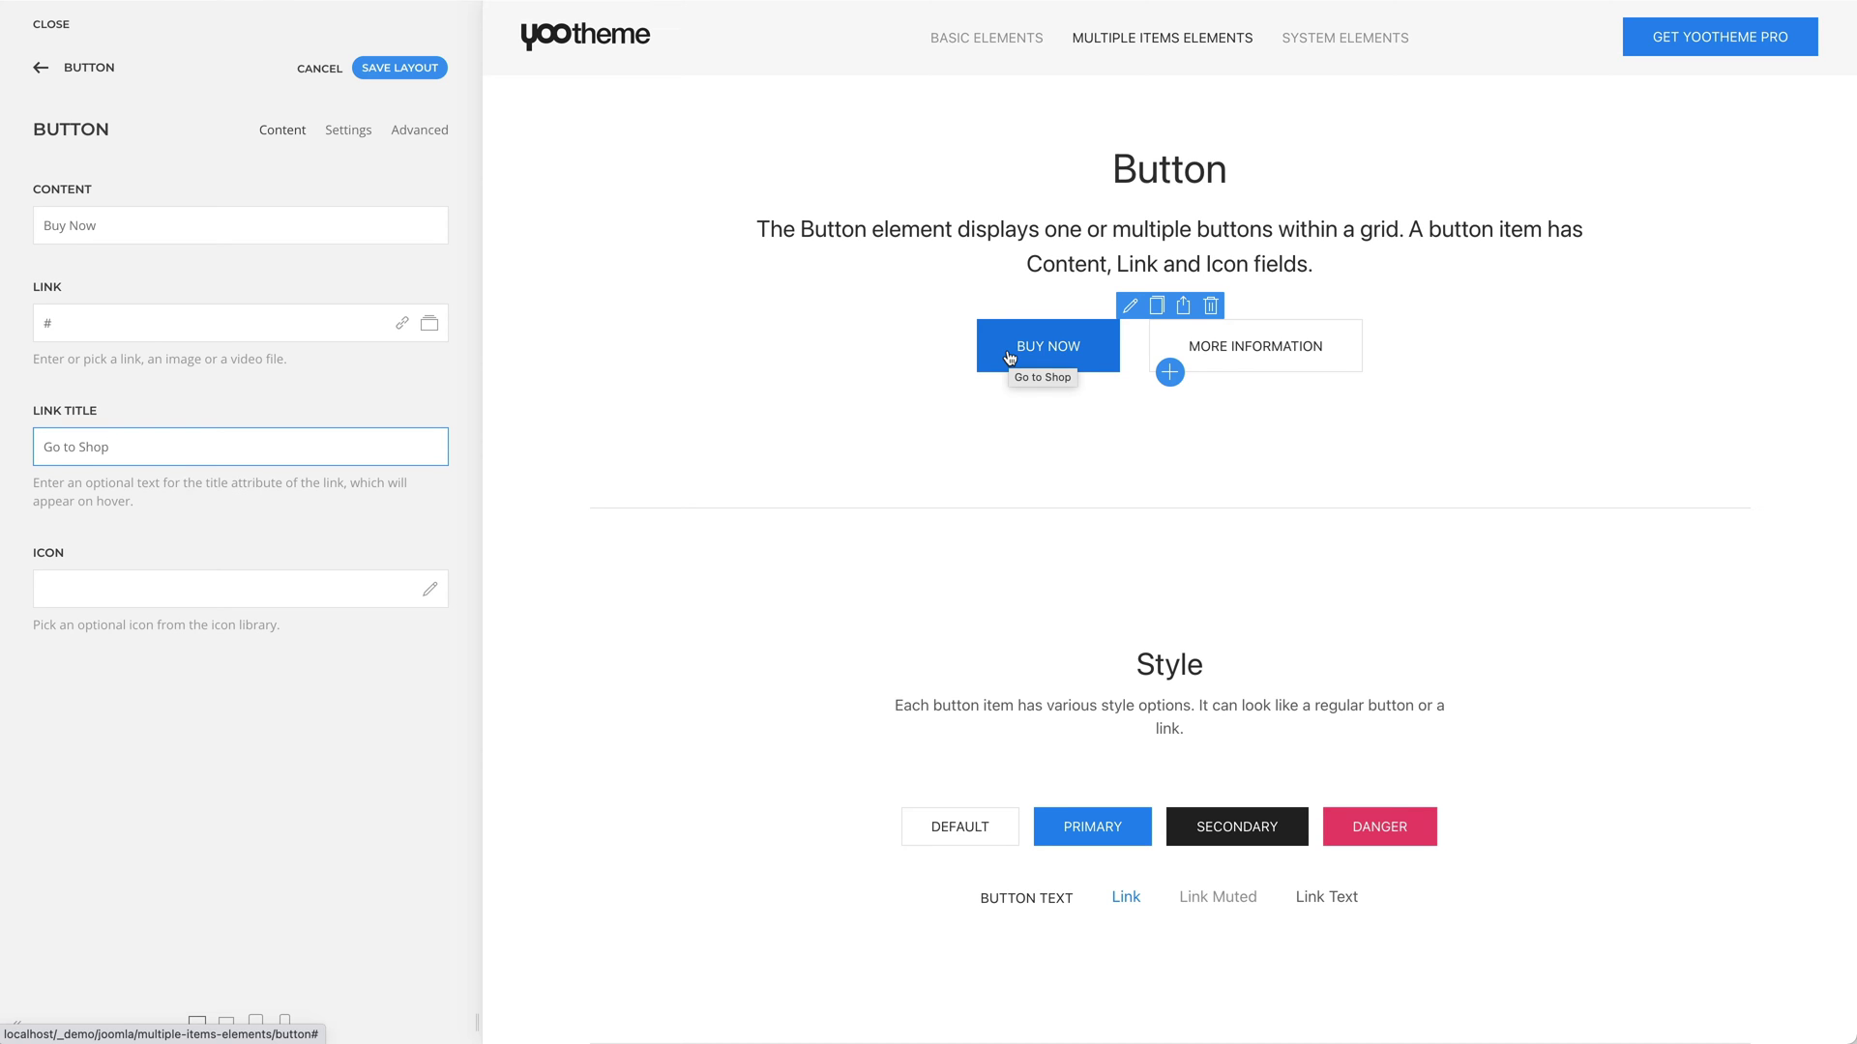
{"action": "left_click", "coordinate": [429, 590]}
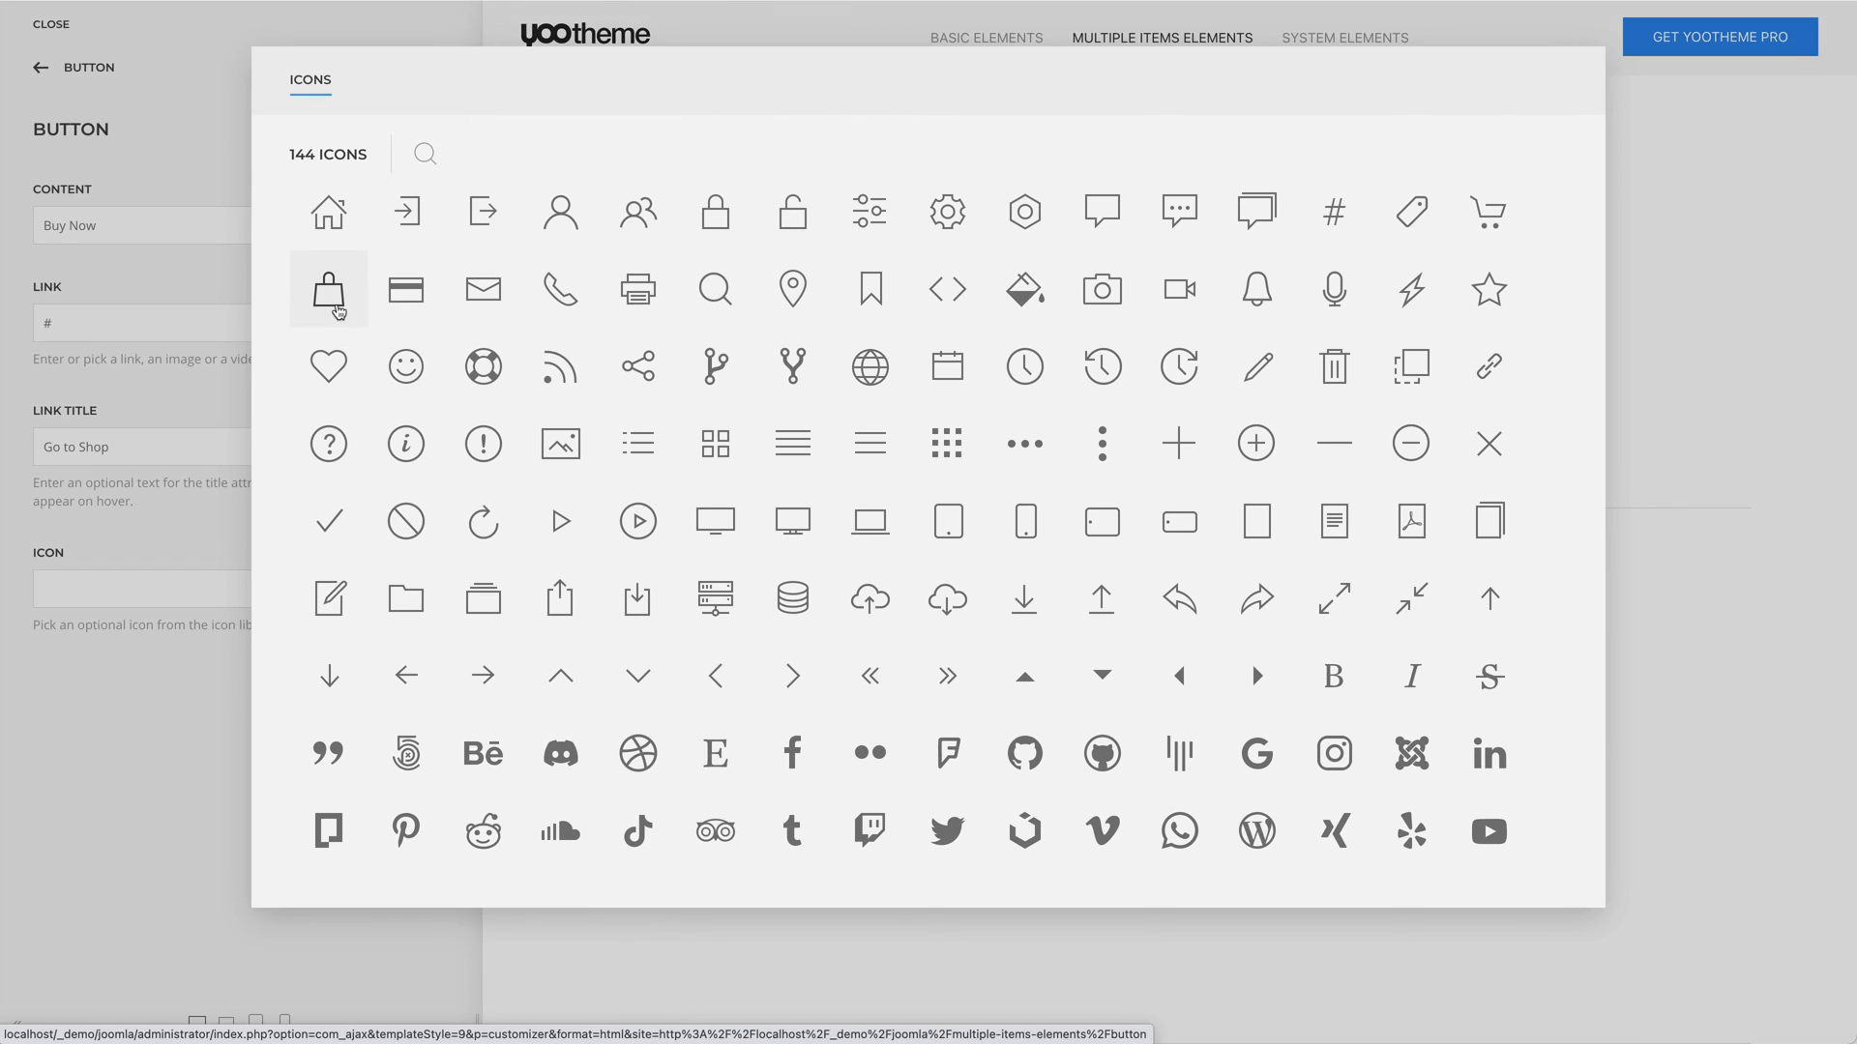
{"action": "left_click", "coordinate": [331, 290]}
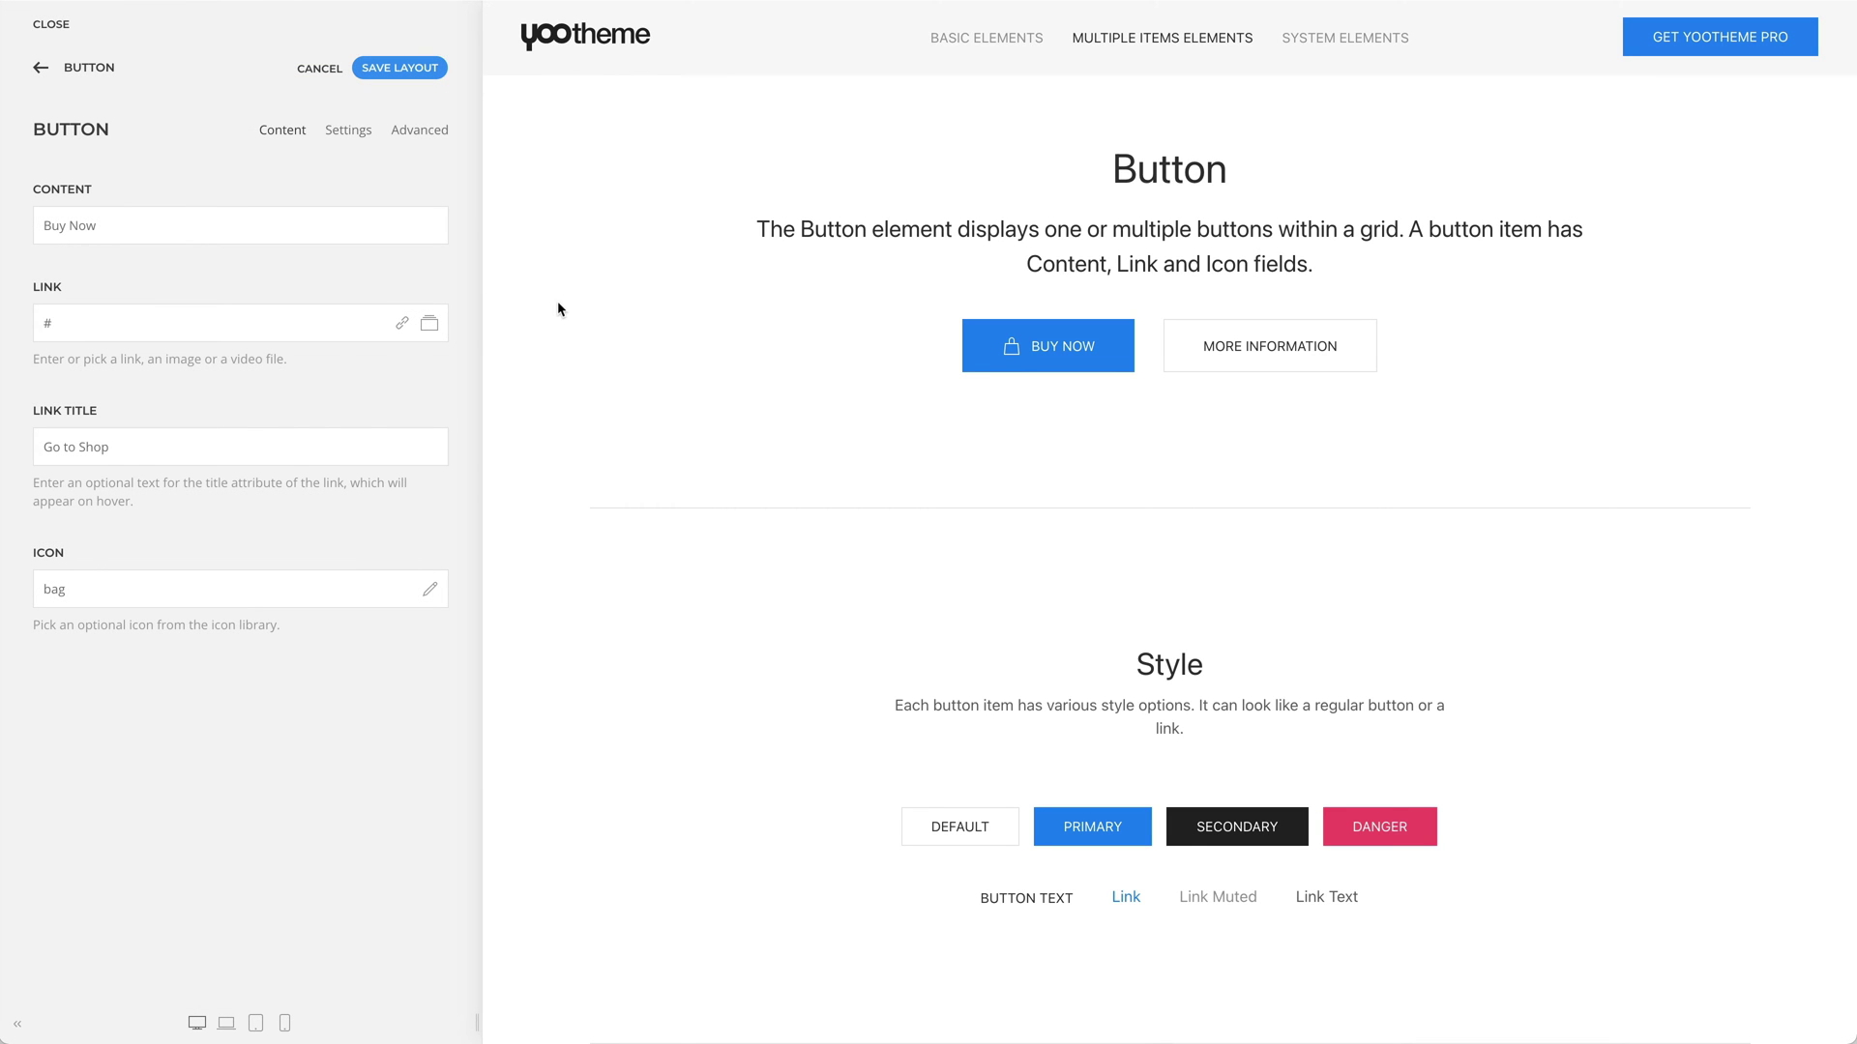
{"action": "scroll", "coordinate": [557, 301], "scroll_direction": "down", "scroll_amount": 3}
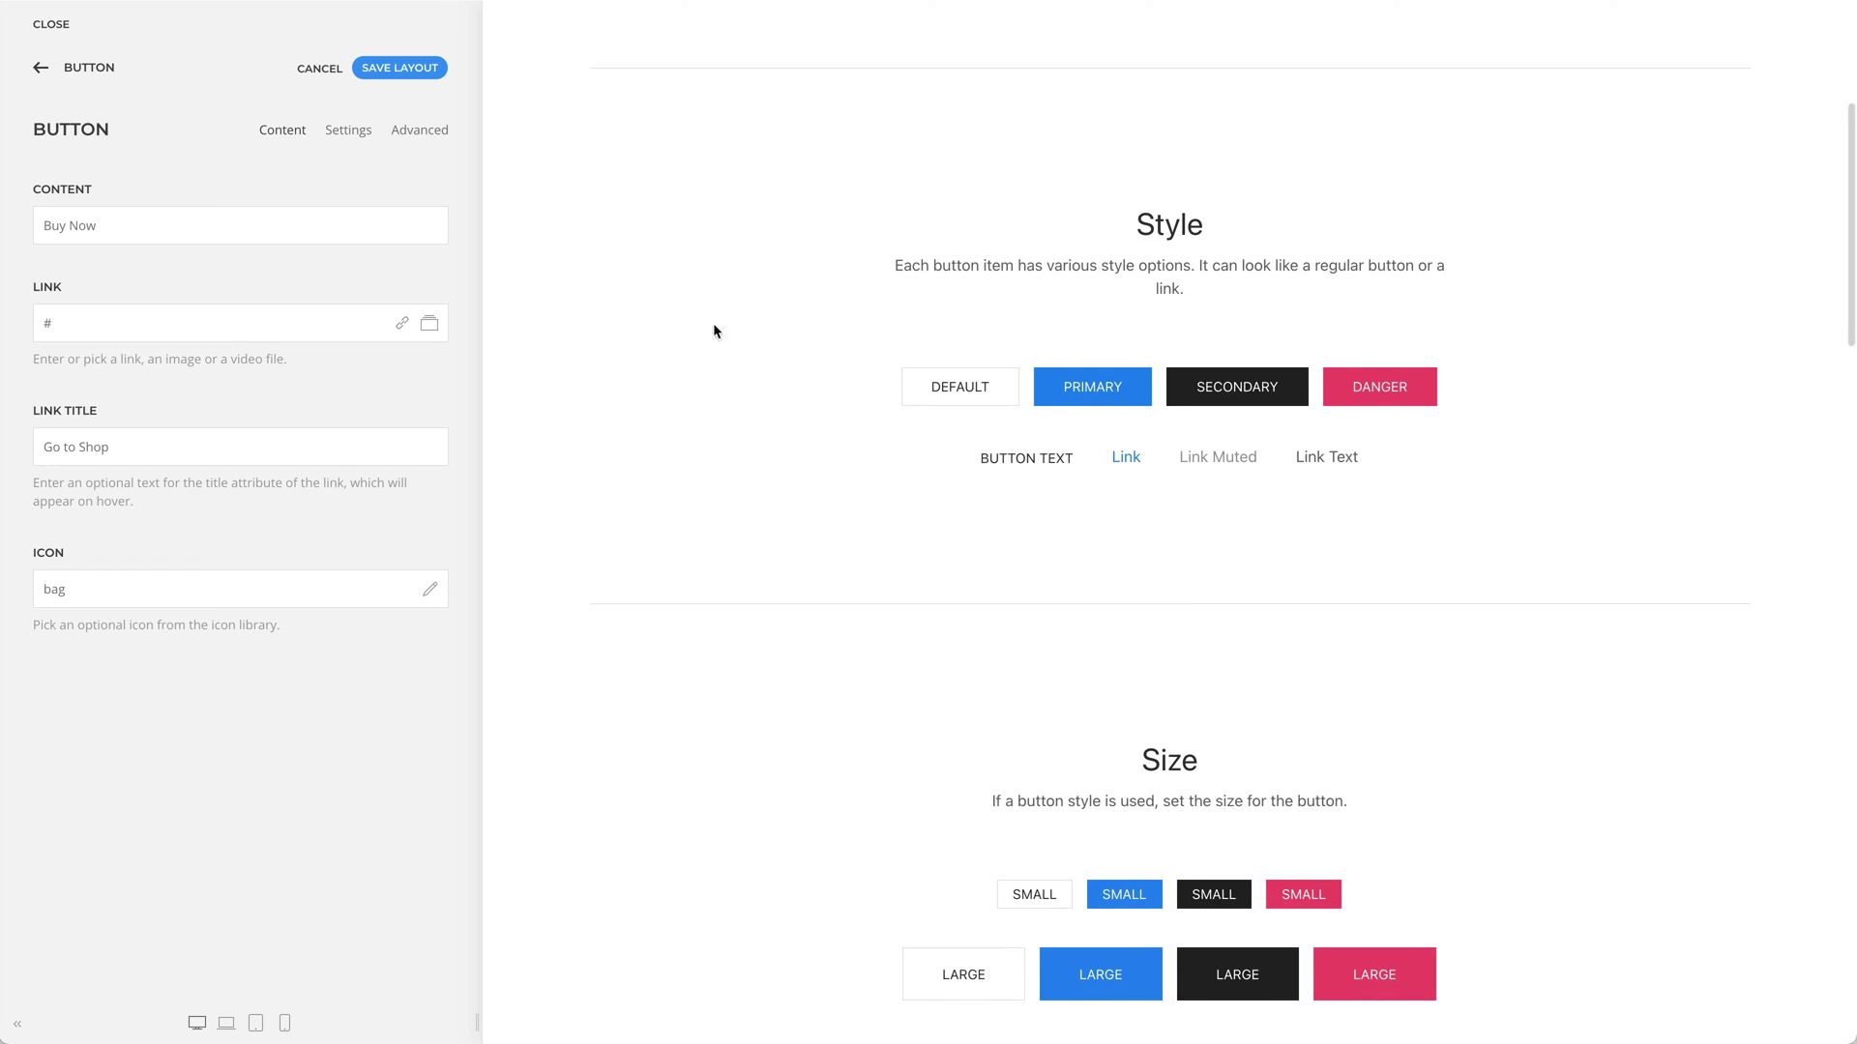
Step: Review the Style section Default button's style settings, leaving the style at Default
{"action": "left_click", "coordinate": [923, 361]}
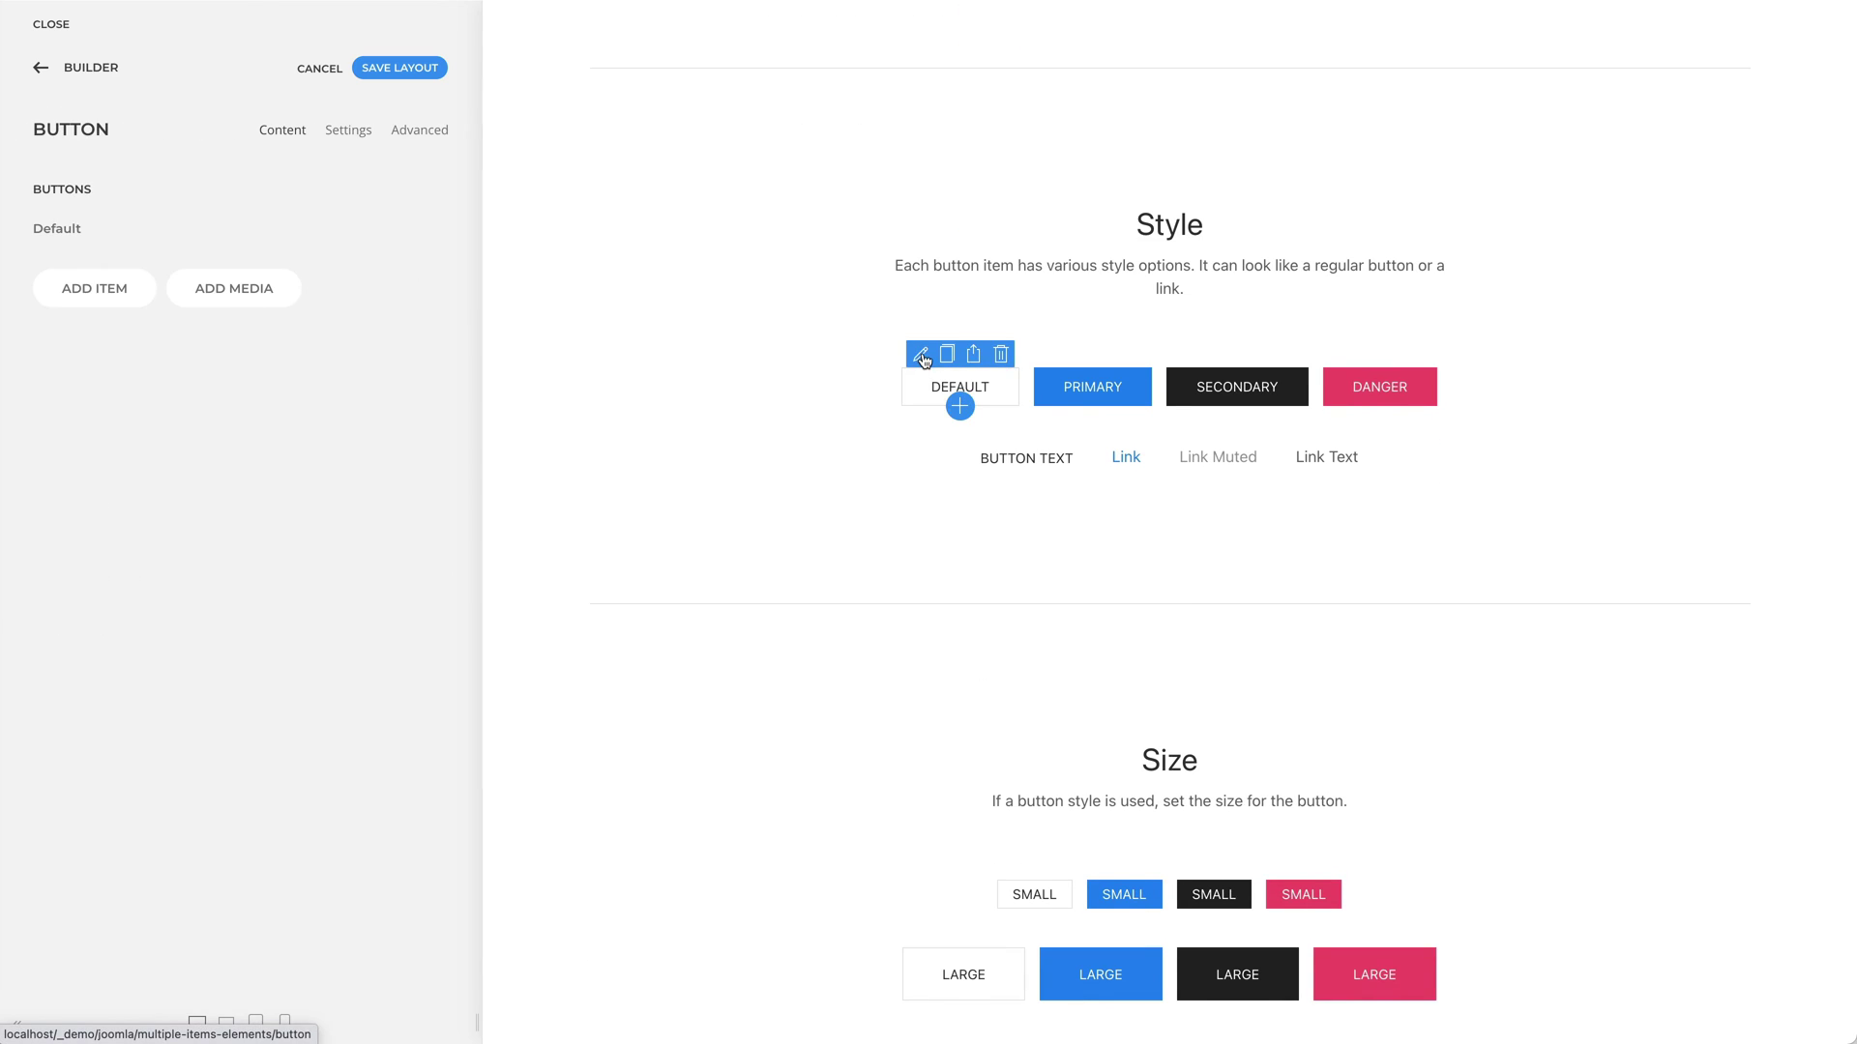
{"action": "left_click", "coordinate": [361, 237]}
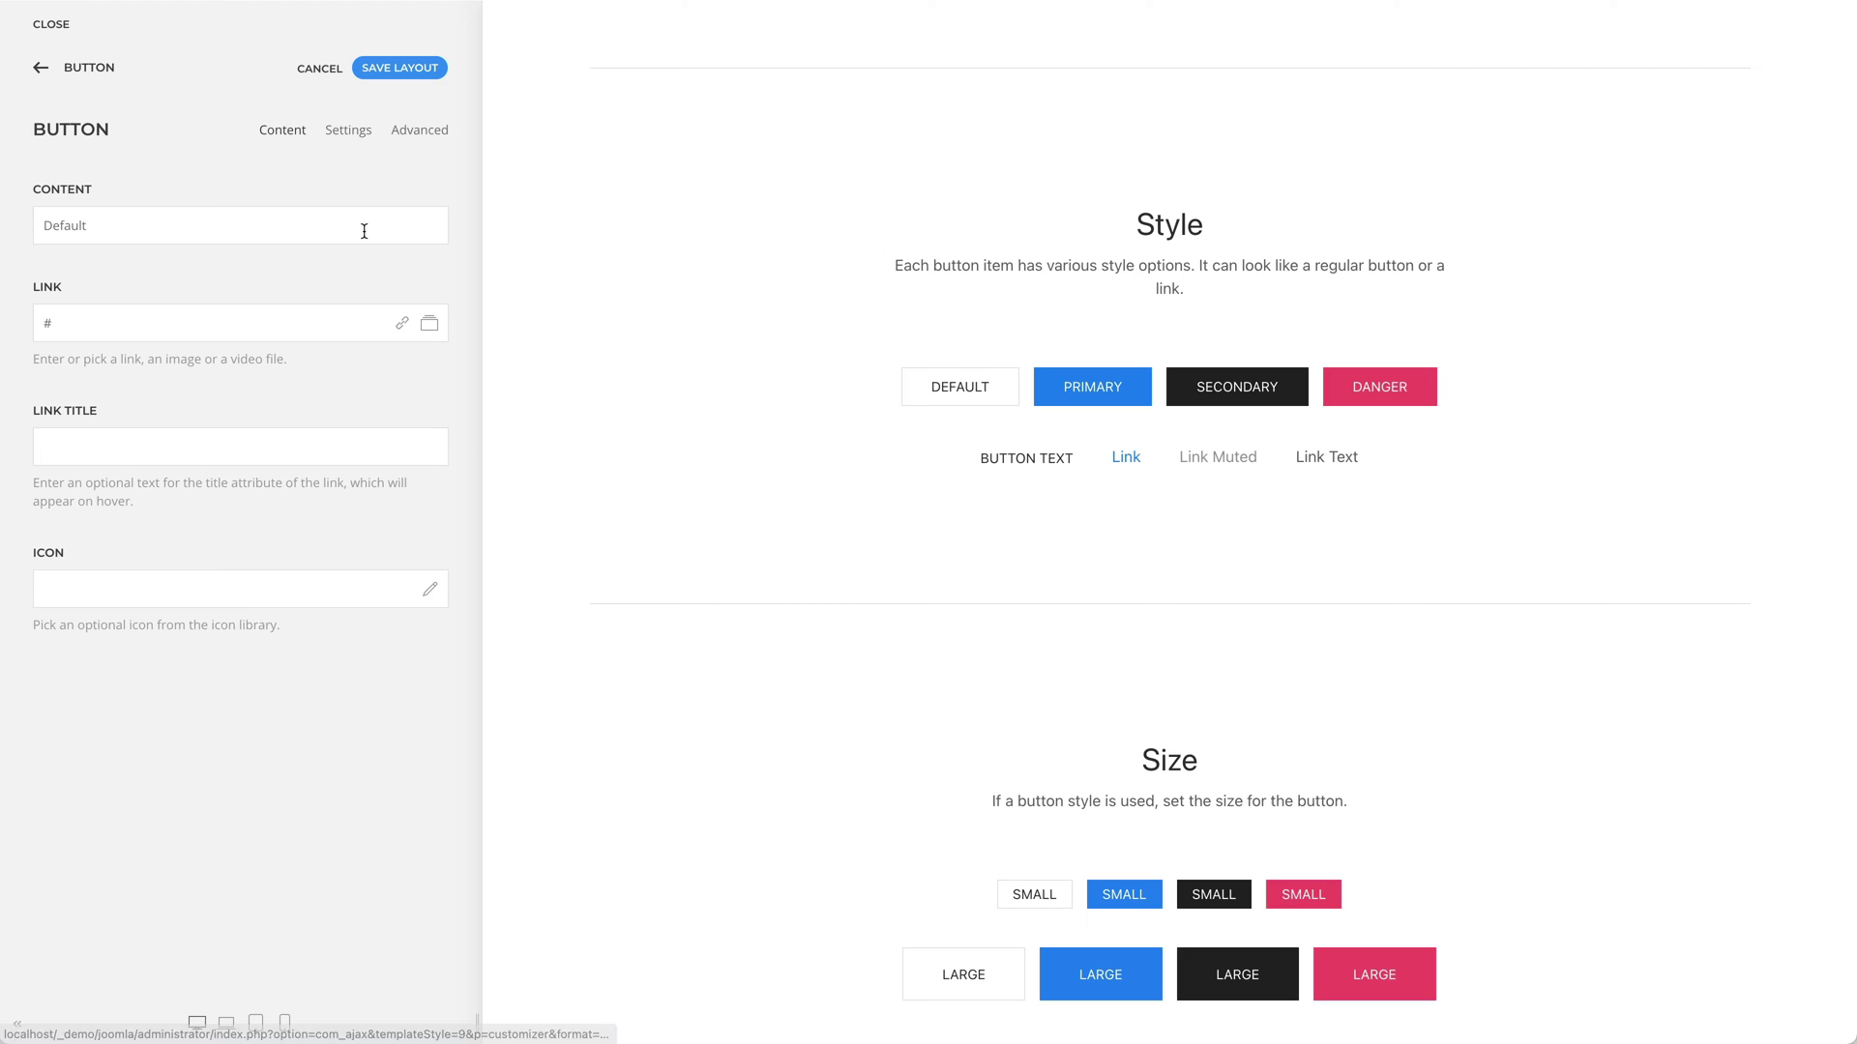
{"action": "left_click", "coordinate": [351, 139]}
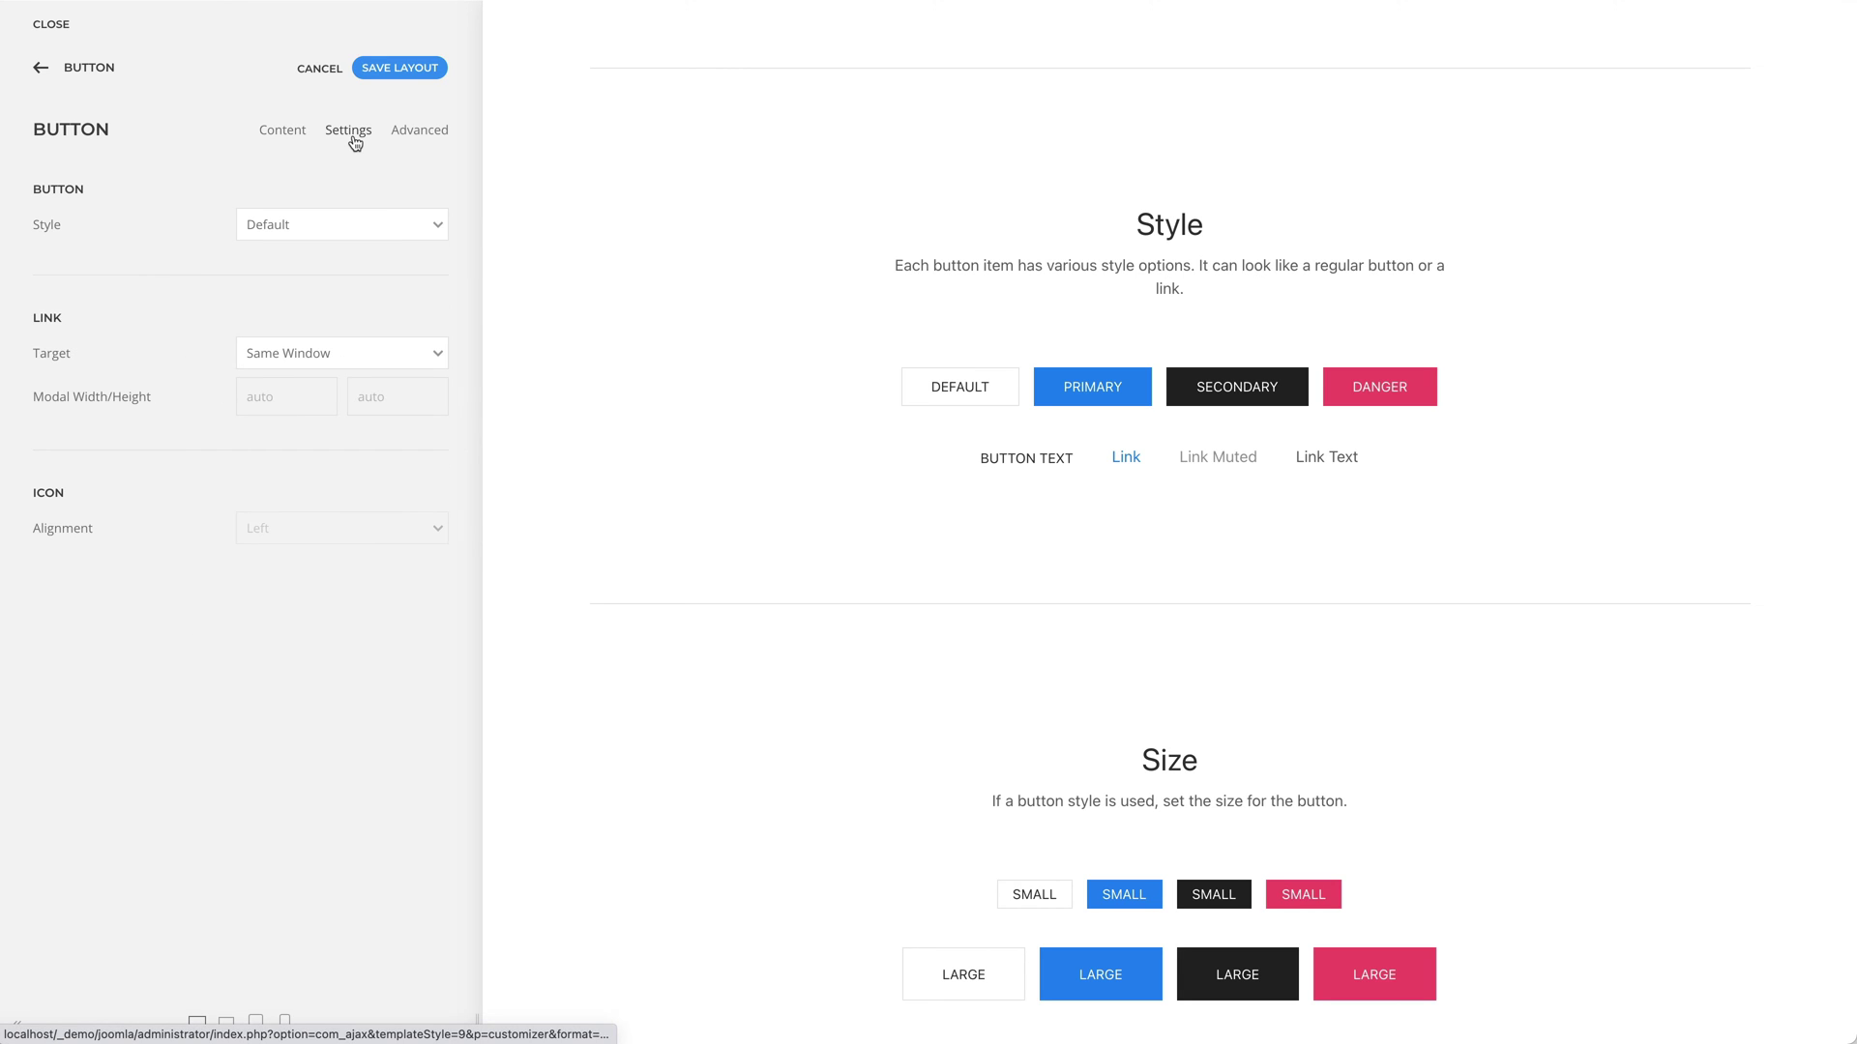
{"action": "left_click", "coordinate": [378, 224]}
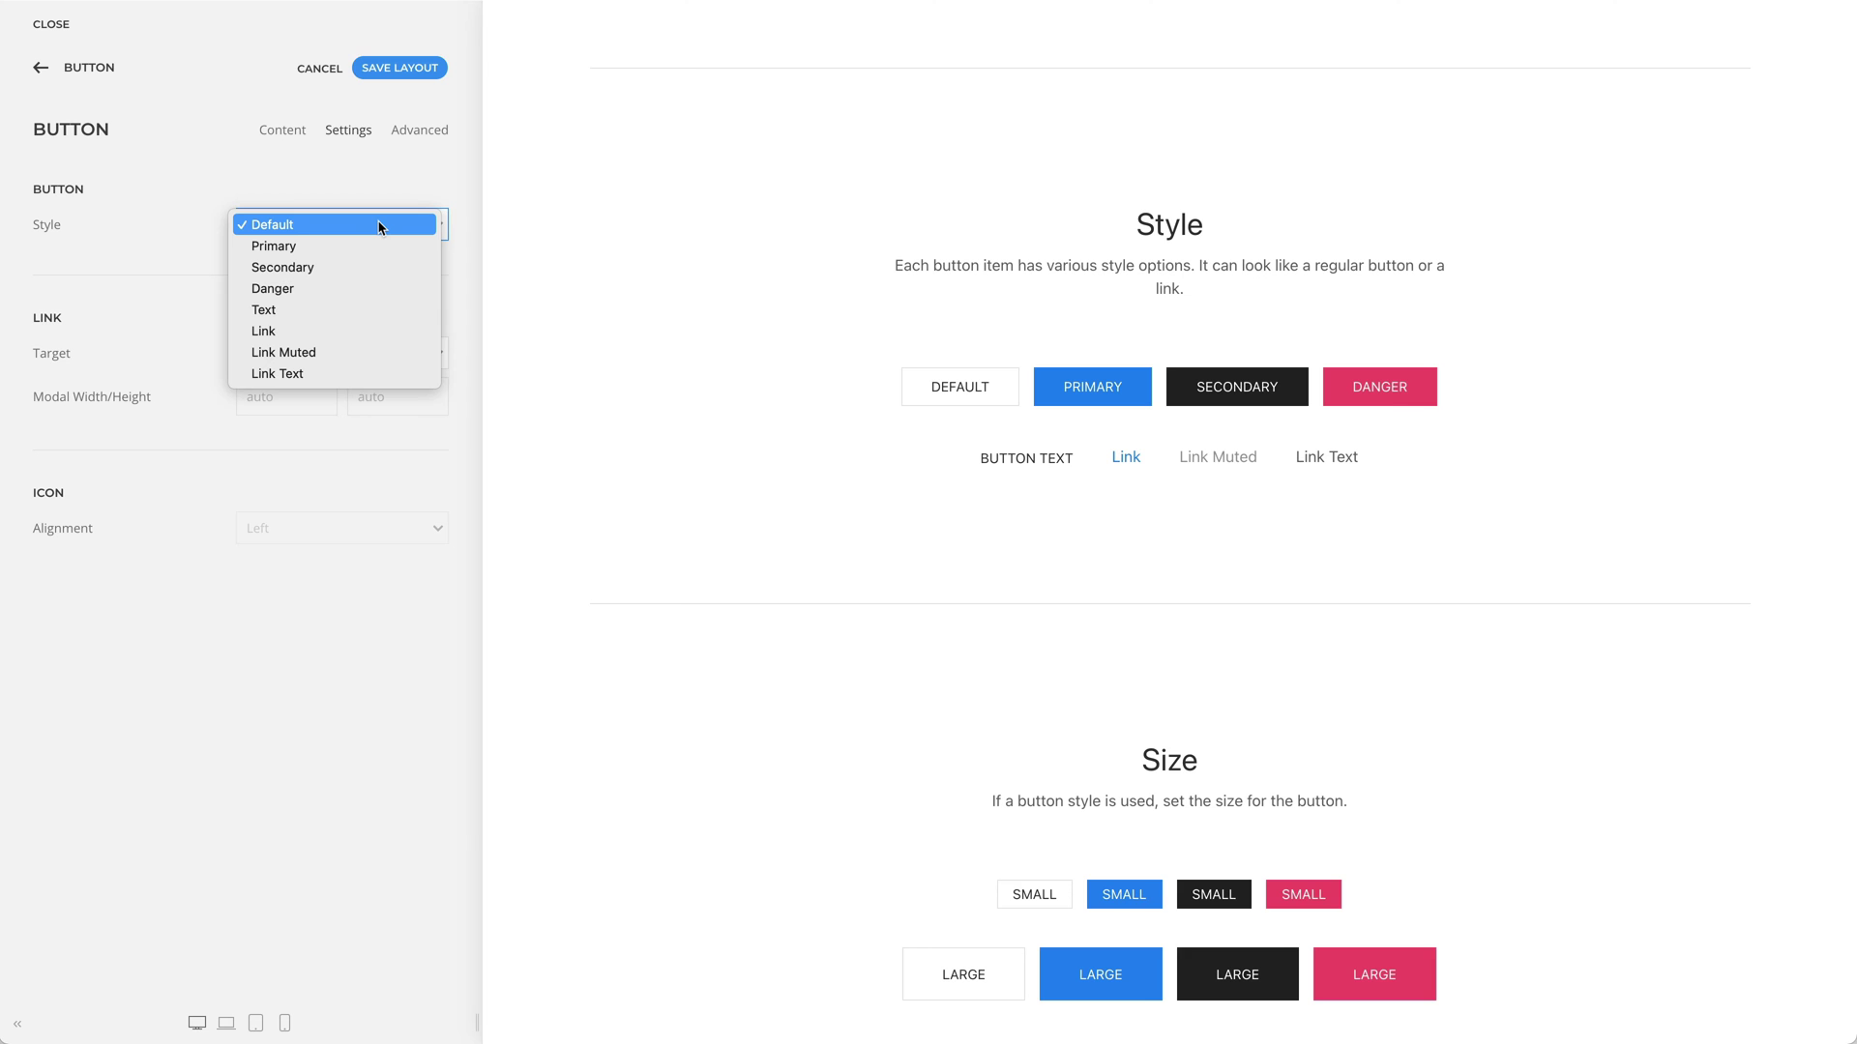
{"action": "left_click", "coordinate": [412, 224]}
{"action": "scroll", "coordinate": [530, 224], "scroll_direction": "down", "scroll_amount": 1}
{"action": "scroll", "coordinate": [530, 224], "scroll_direction": "down", "scroll_amount": 4}
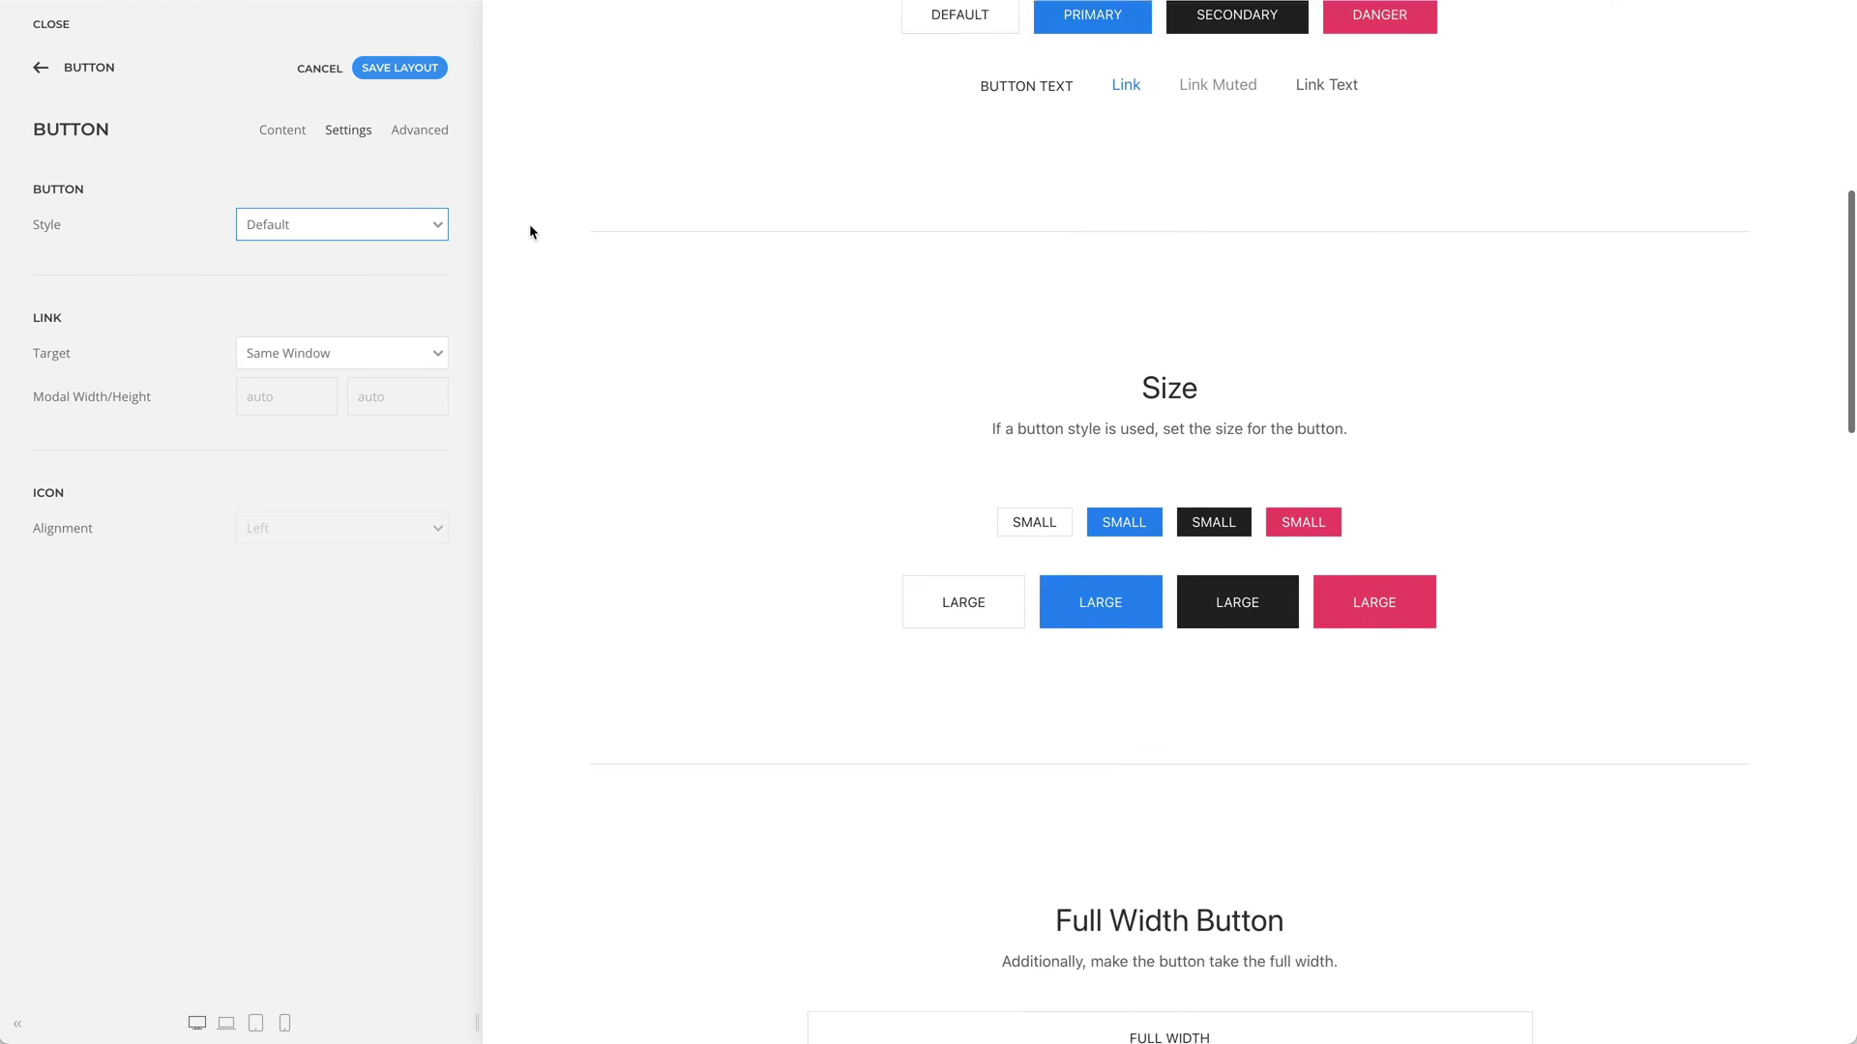
{"action": "scroll", "coordinate": [529, 224], "scroll_direction": "down", "scroll_amount": 1}
{"action": "mouse_move", "coordinate": [1033, 471]}
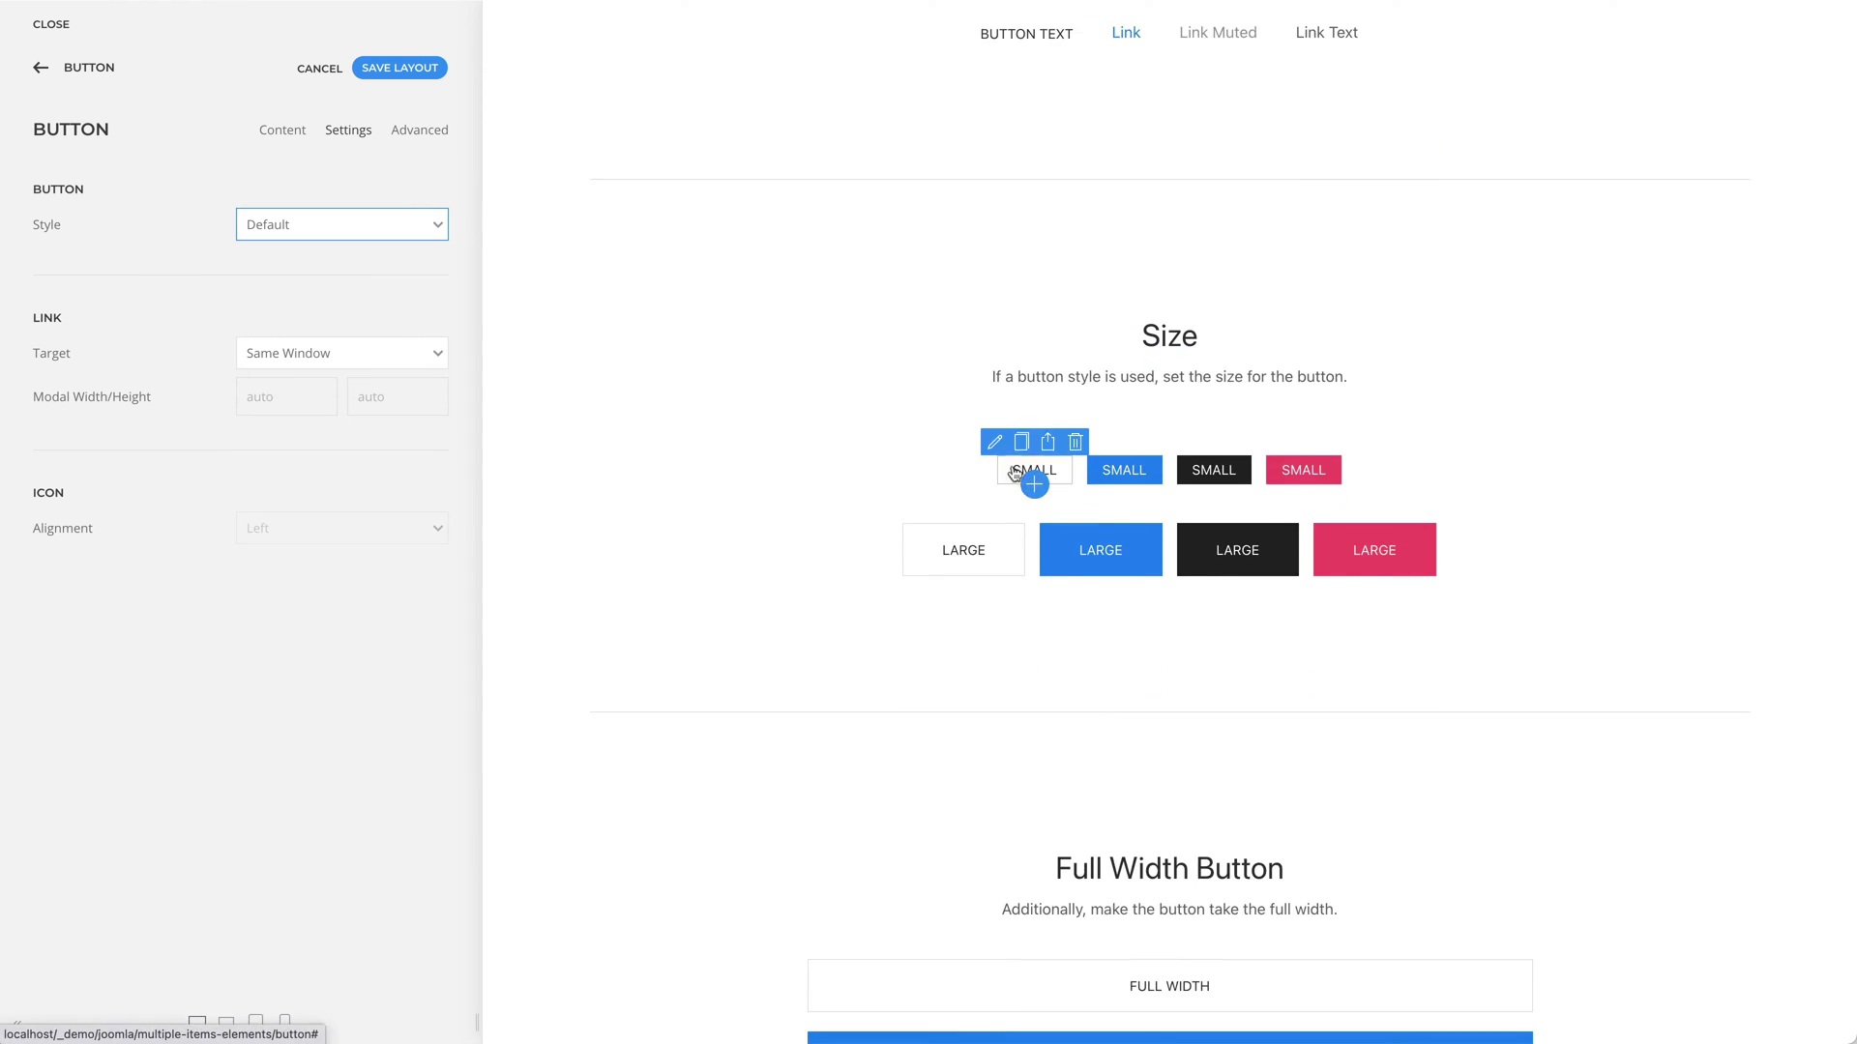
{"action": "left_click", "coordinate": [994, 443]}
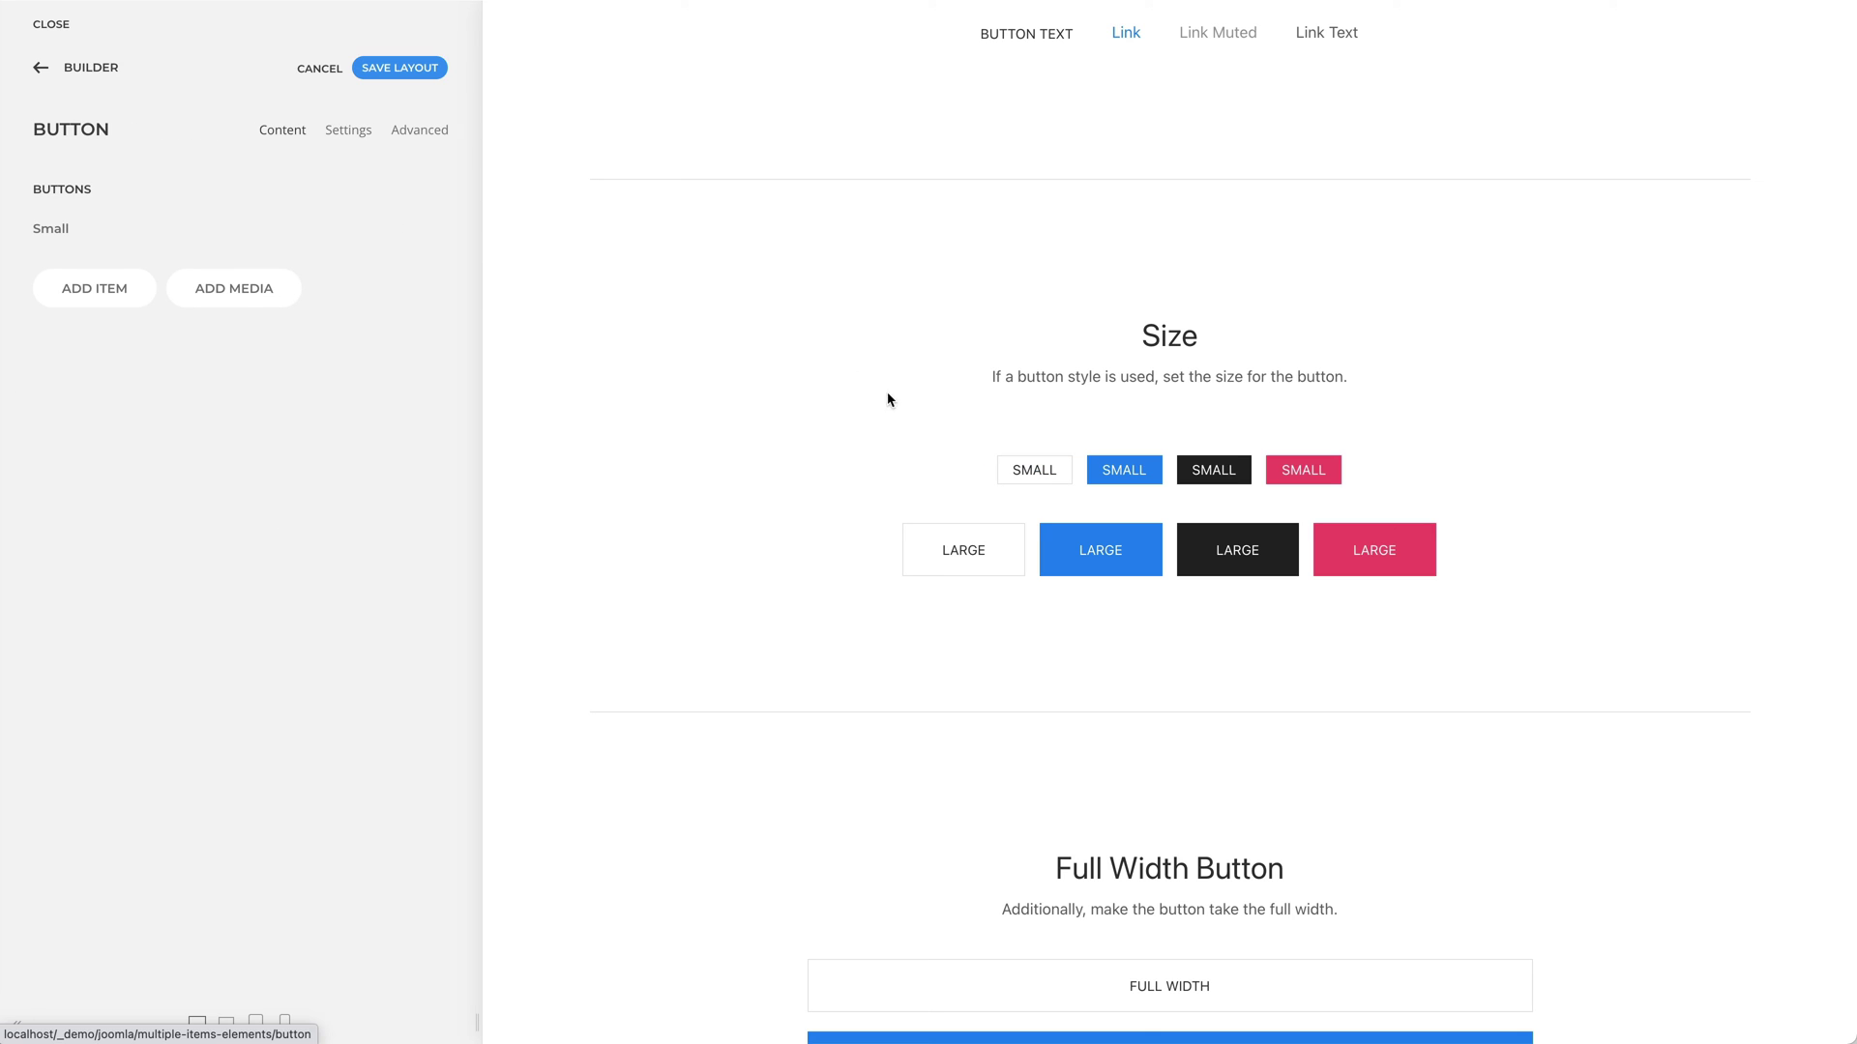
{"action": "left_click", "coordinate": [358, 131]}
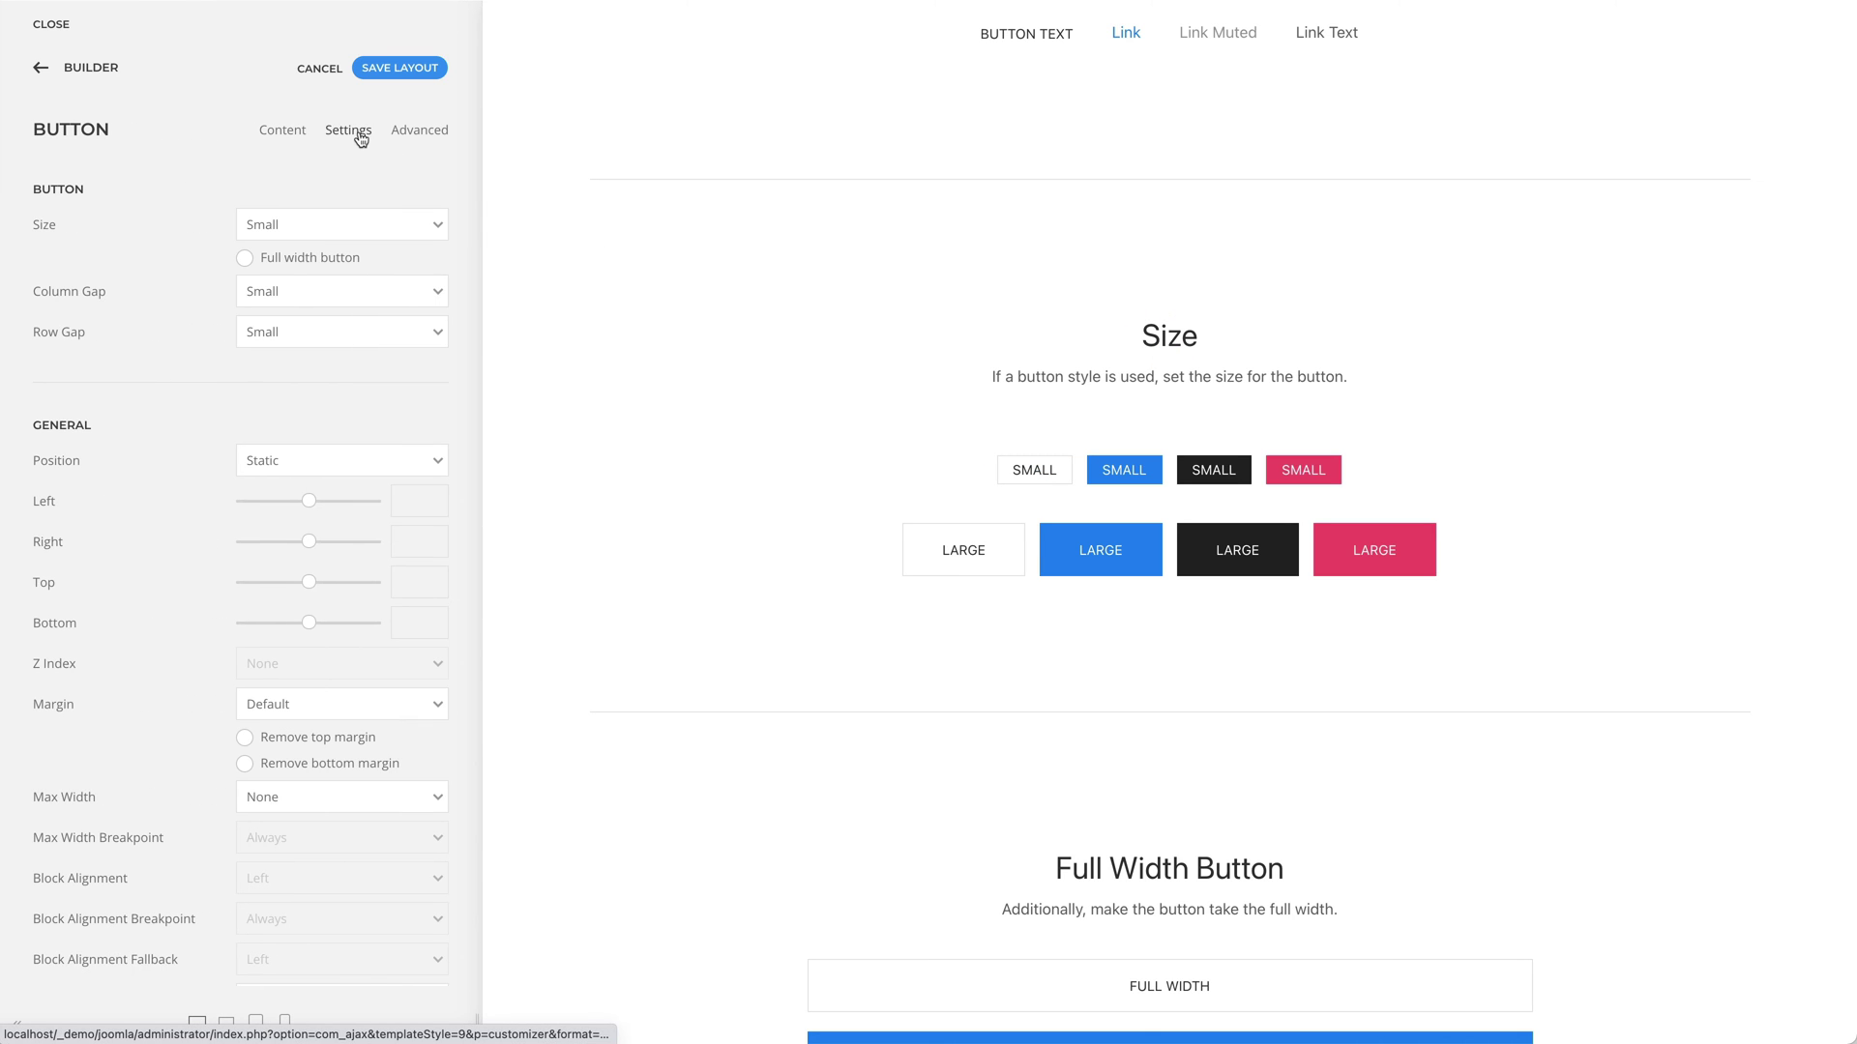
{"action": "left_click", "coordinate": [370, 228]}
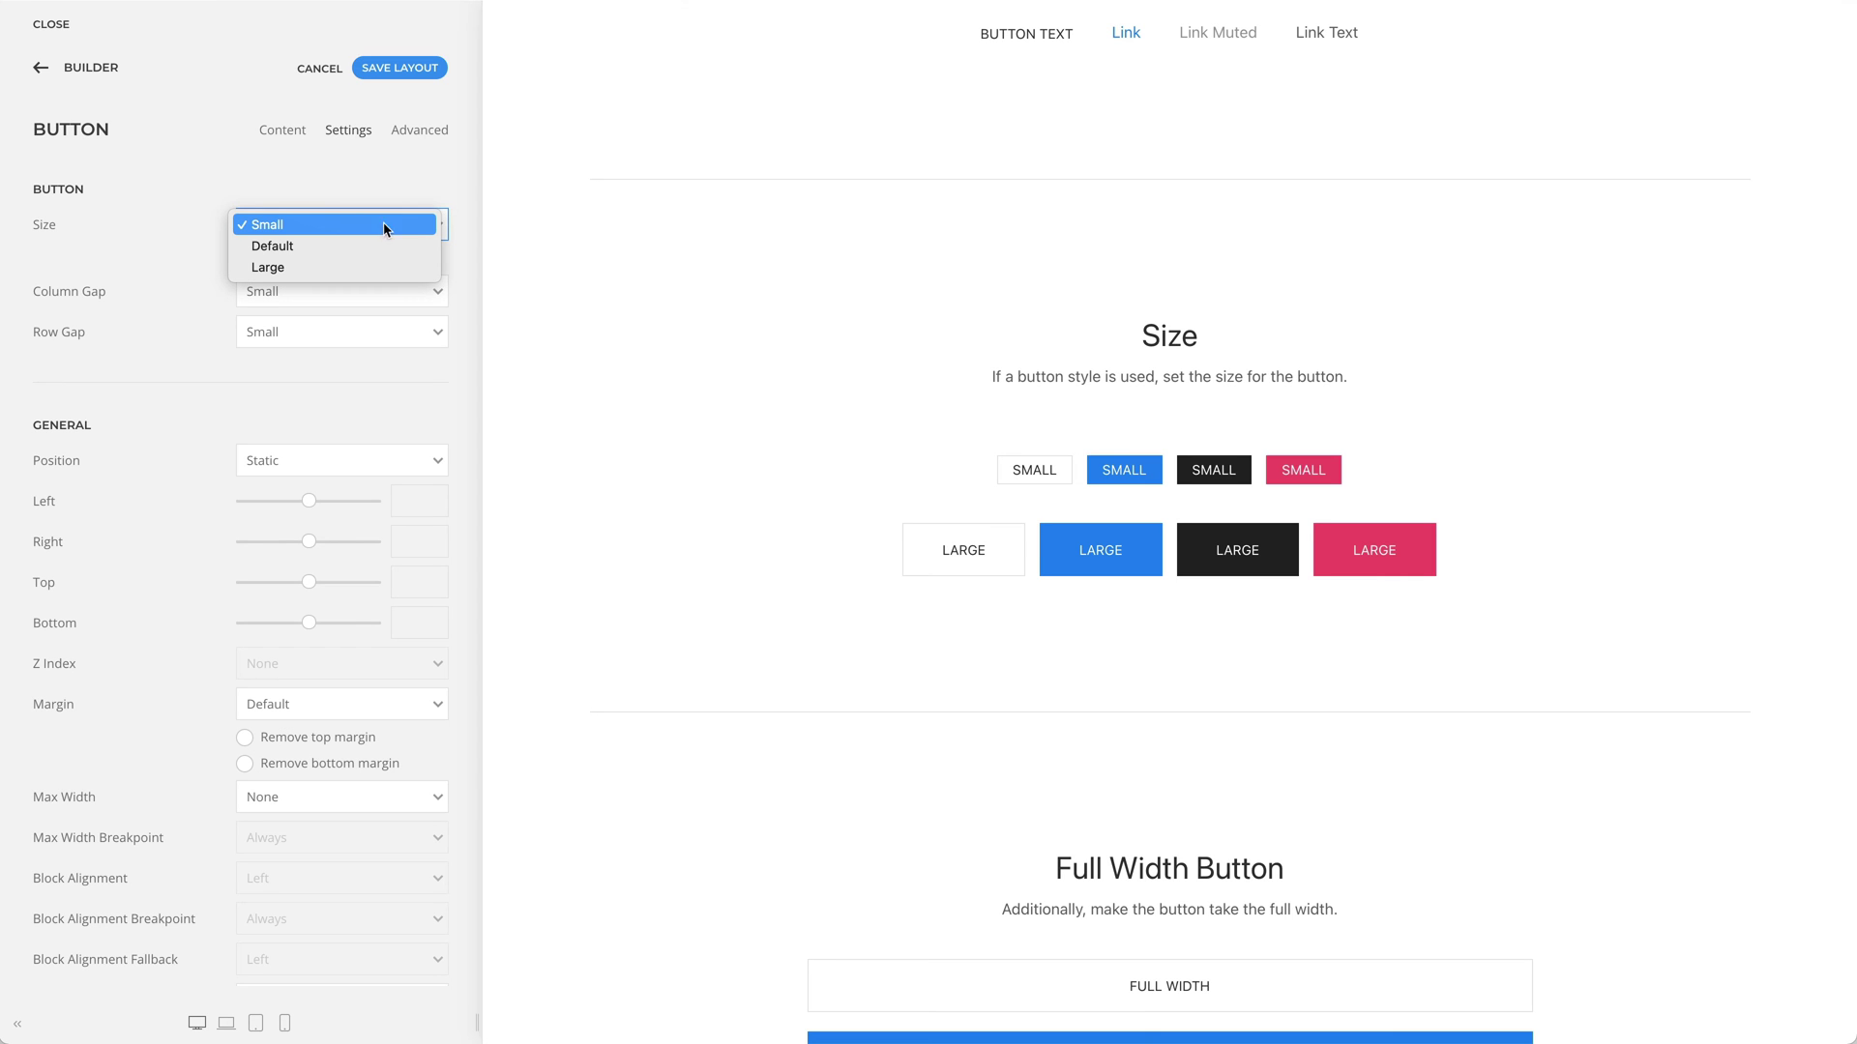
{"action": "left_click", "coordinate": [515, 225]}
{"action": "scroll", "coordinate": [515, 225], "scroll_direction": "down", "scroll_amount": 5}
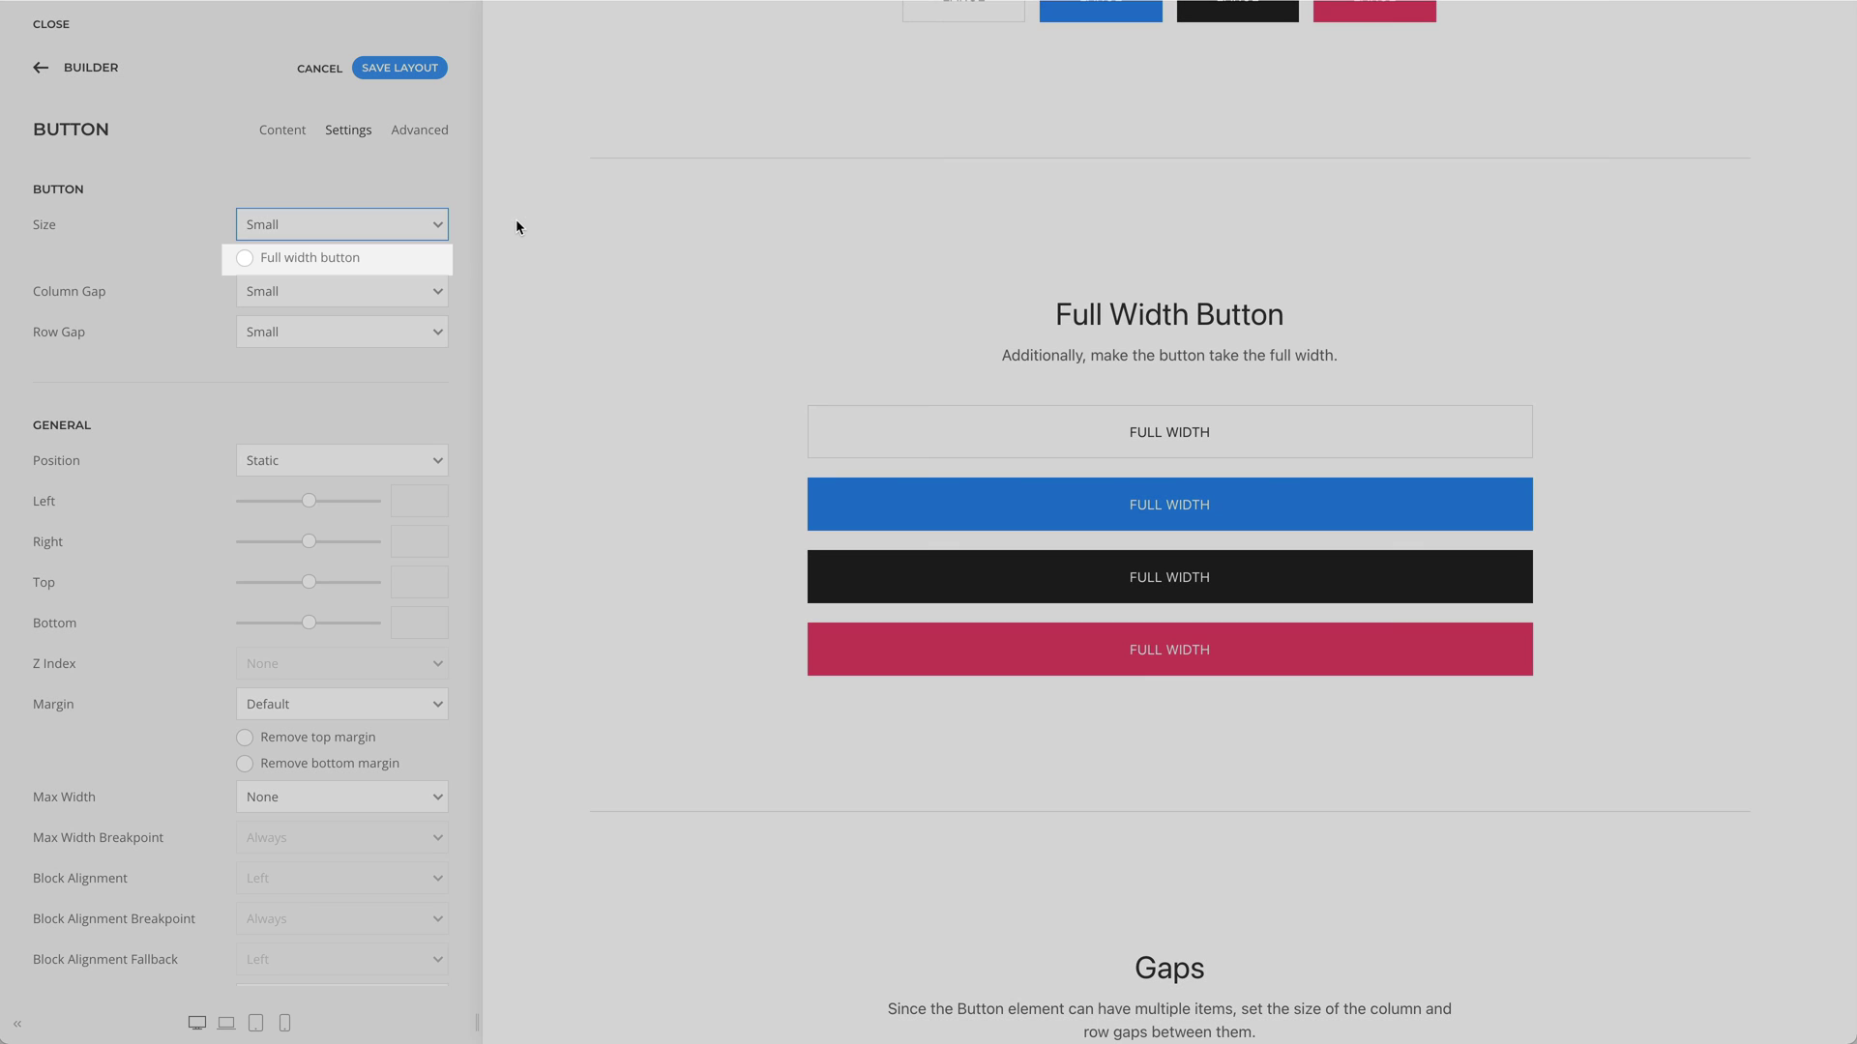
{"action": "scroll", "coordinate": [516, 219], "scroll_direction": "down", "scroll_amount": 6}
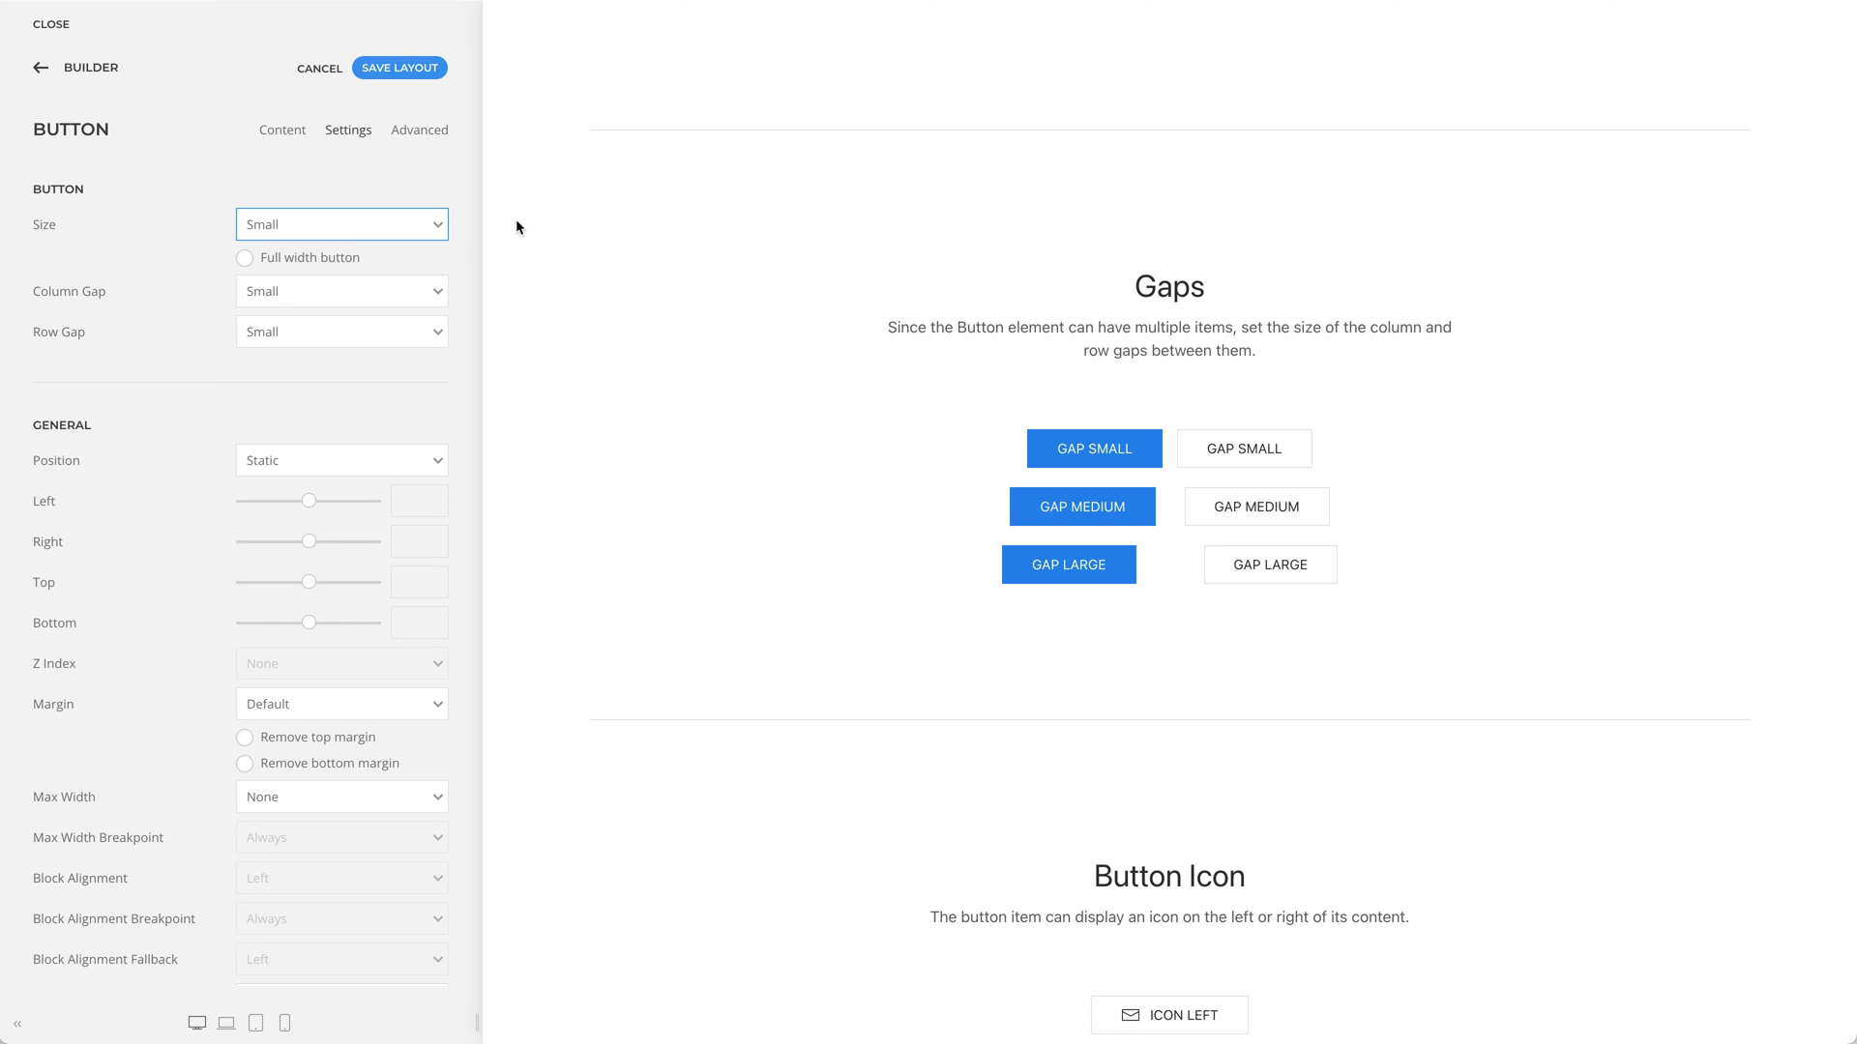
{"action": "left_click", "coordinate": [397, 294]}
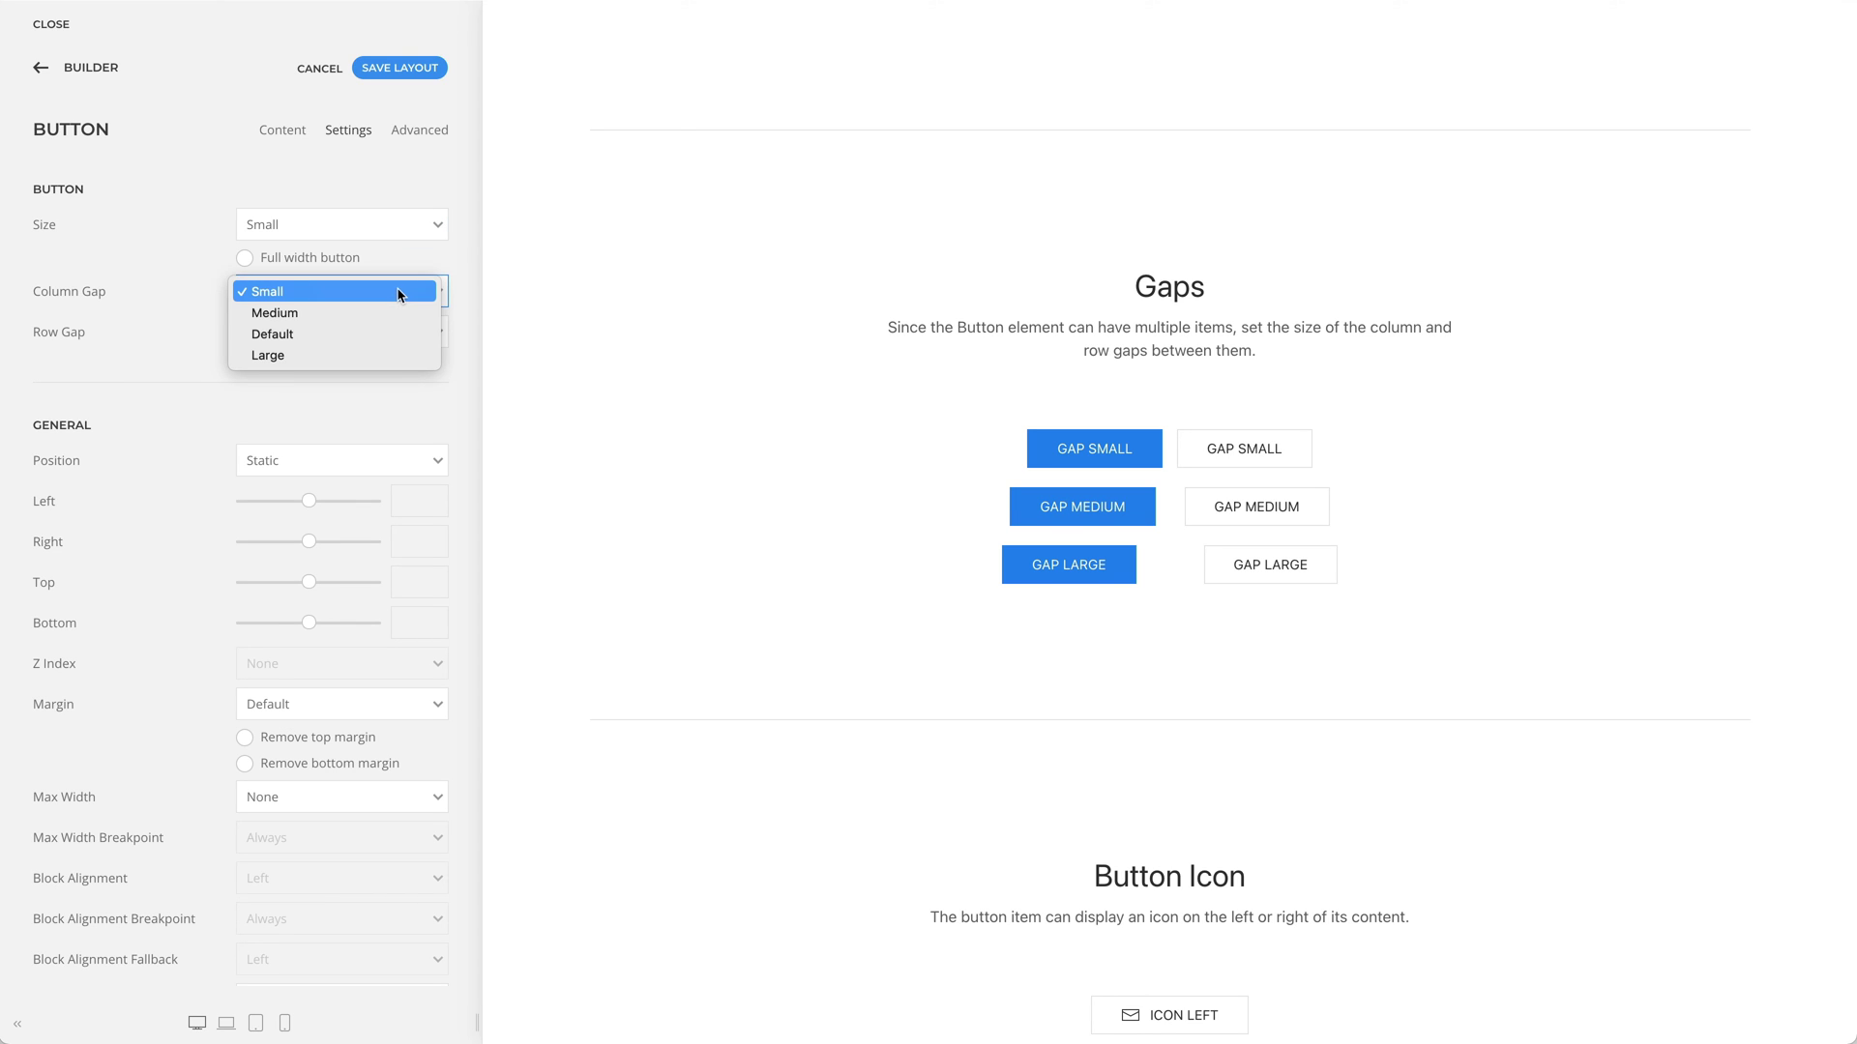
{"action": "left_click", "coordinate": [460, 287]}
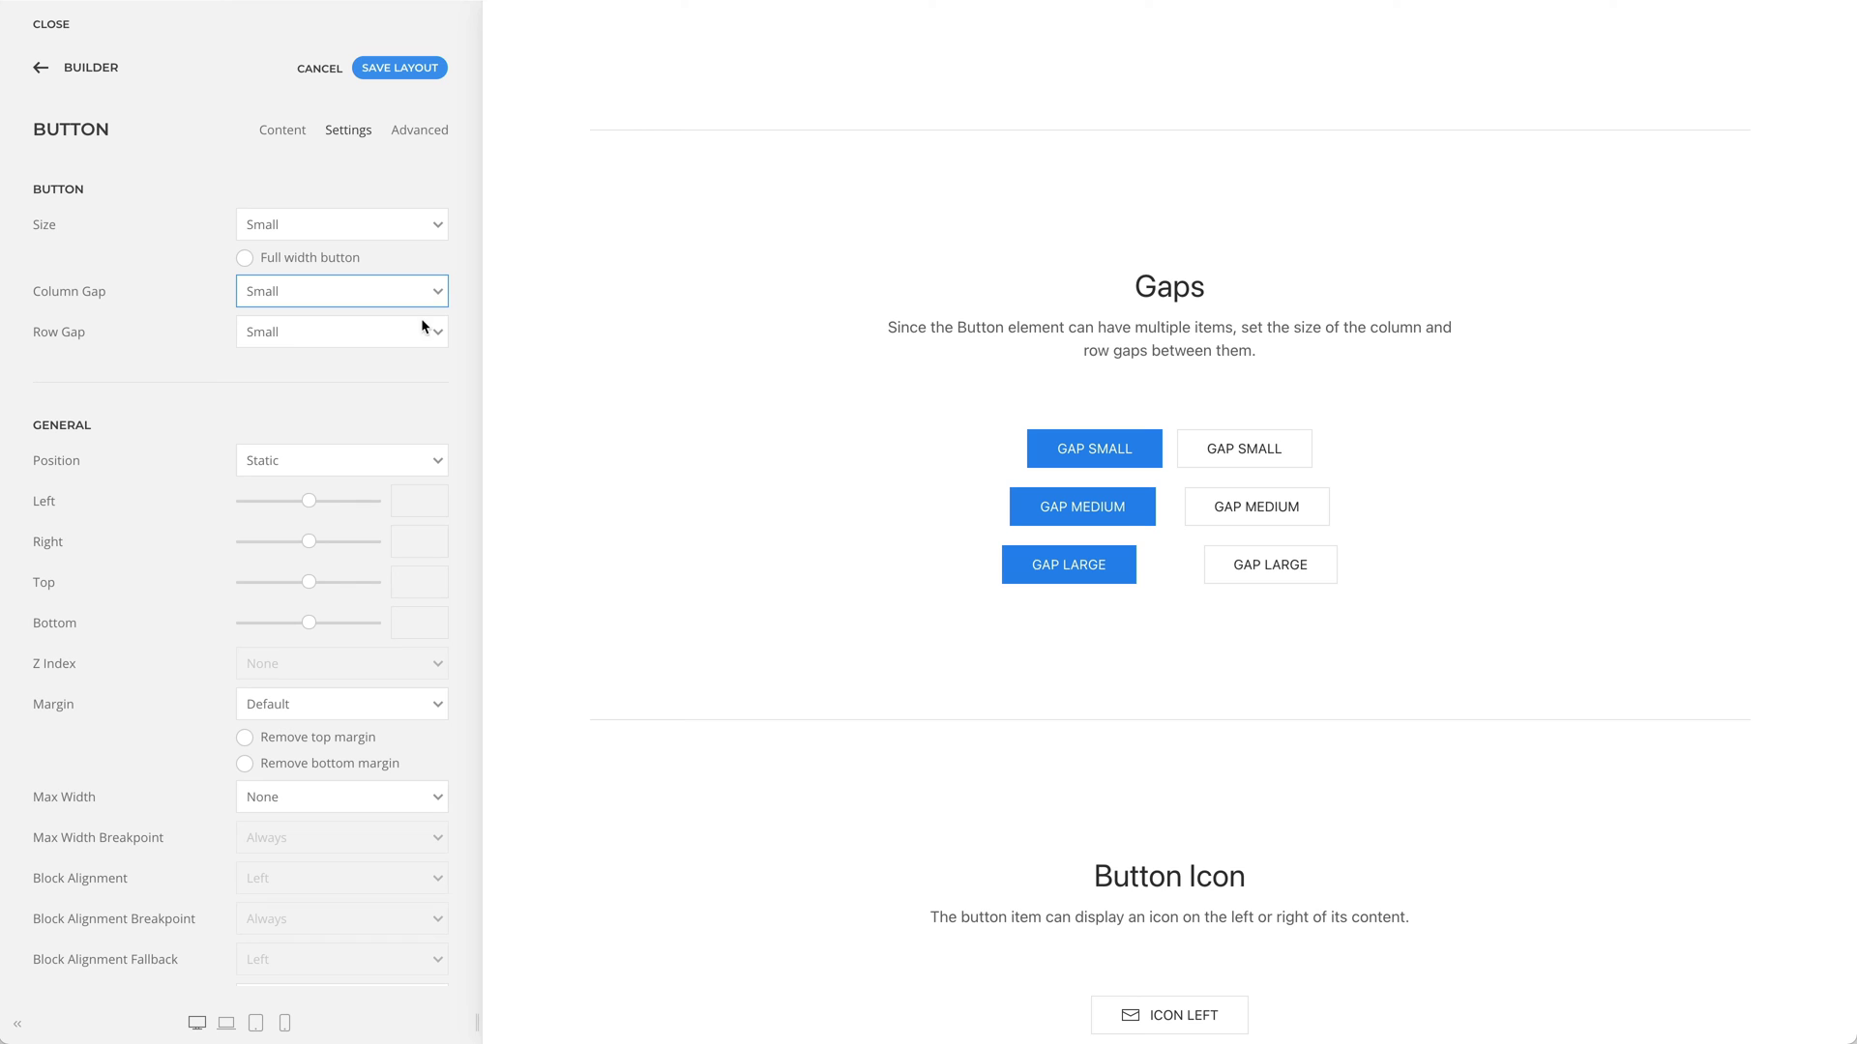
{"action": "left_click", "coordinate": [410, 333]}
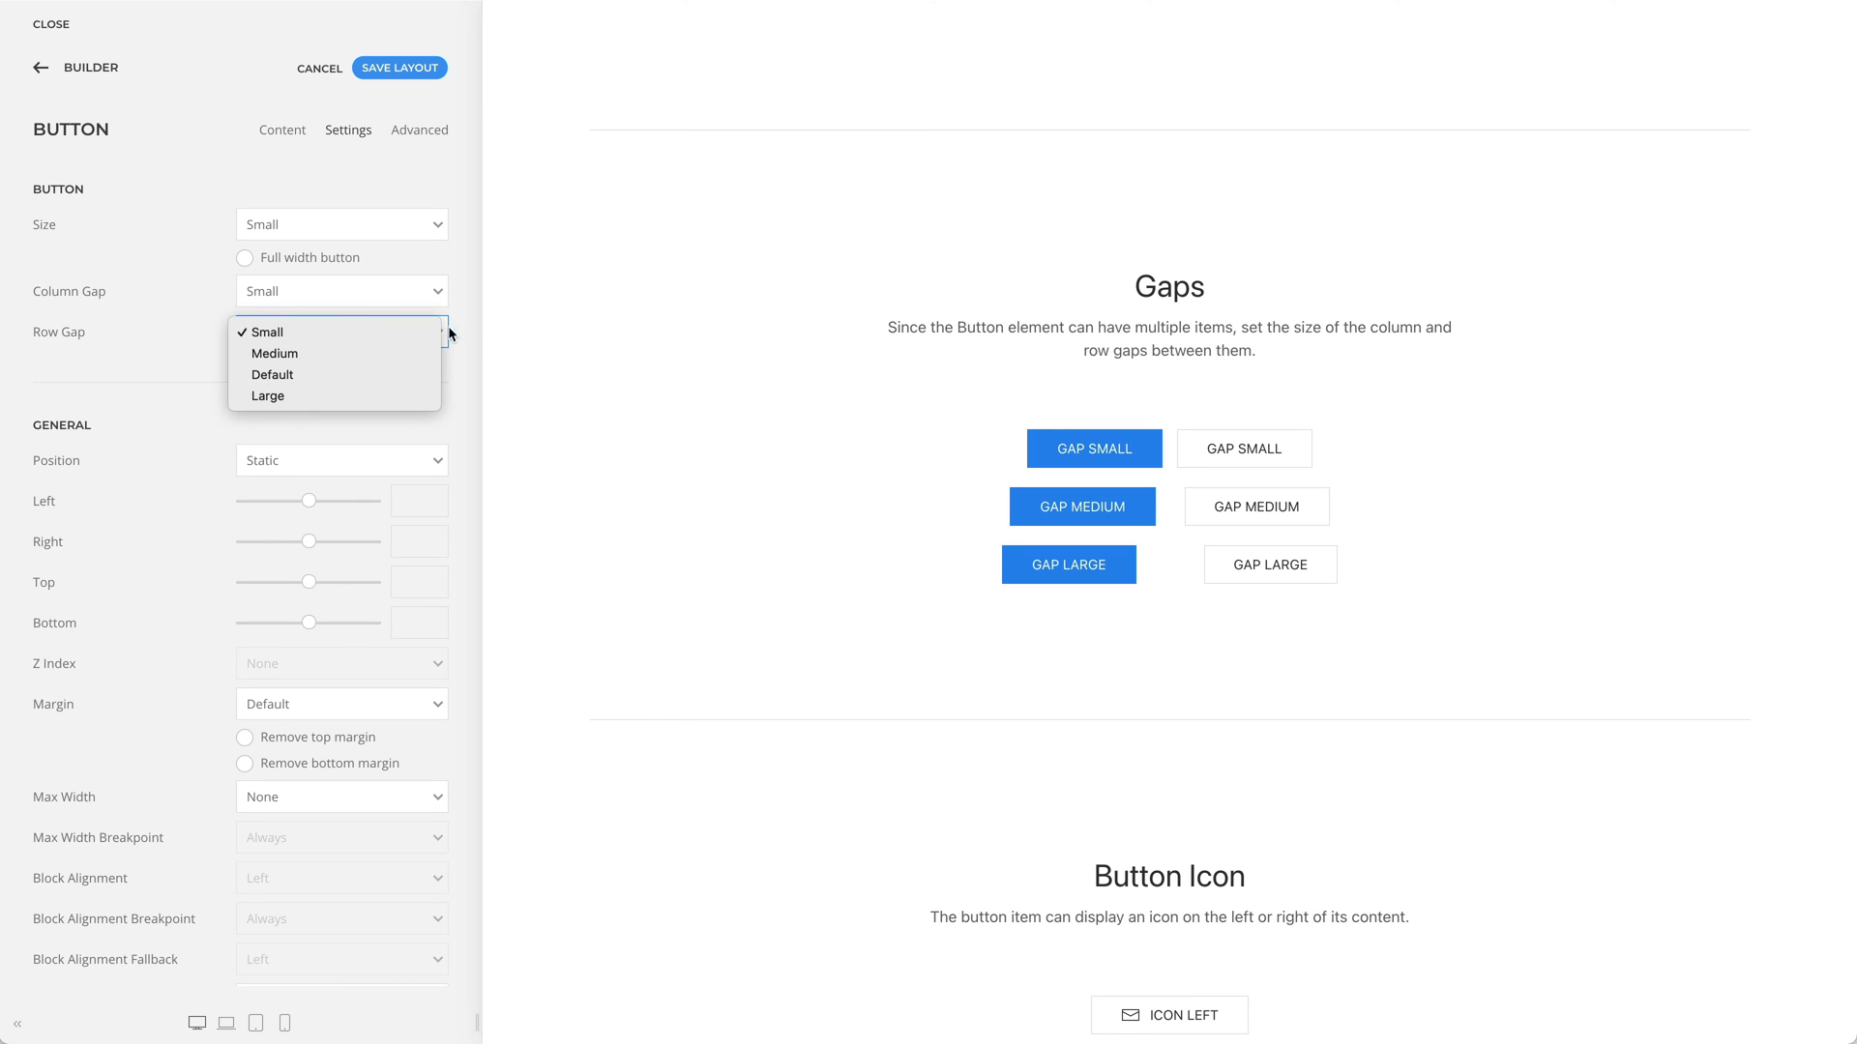
{"action": "left_click", "coordinate": [616, 332]}
{"action": "scroll", "coordinate": [616, 332], "scroll_direction": "down", "scroll_amount": 5}
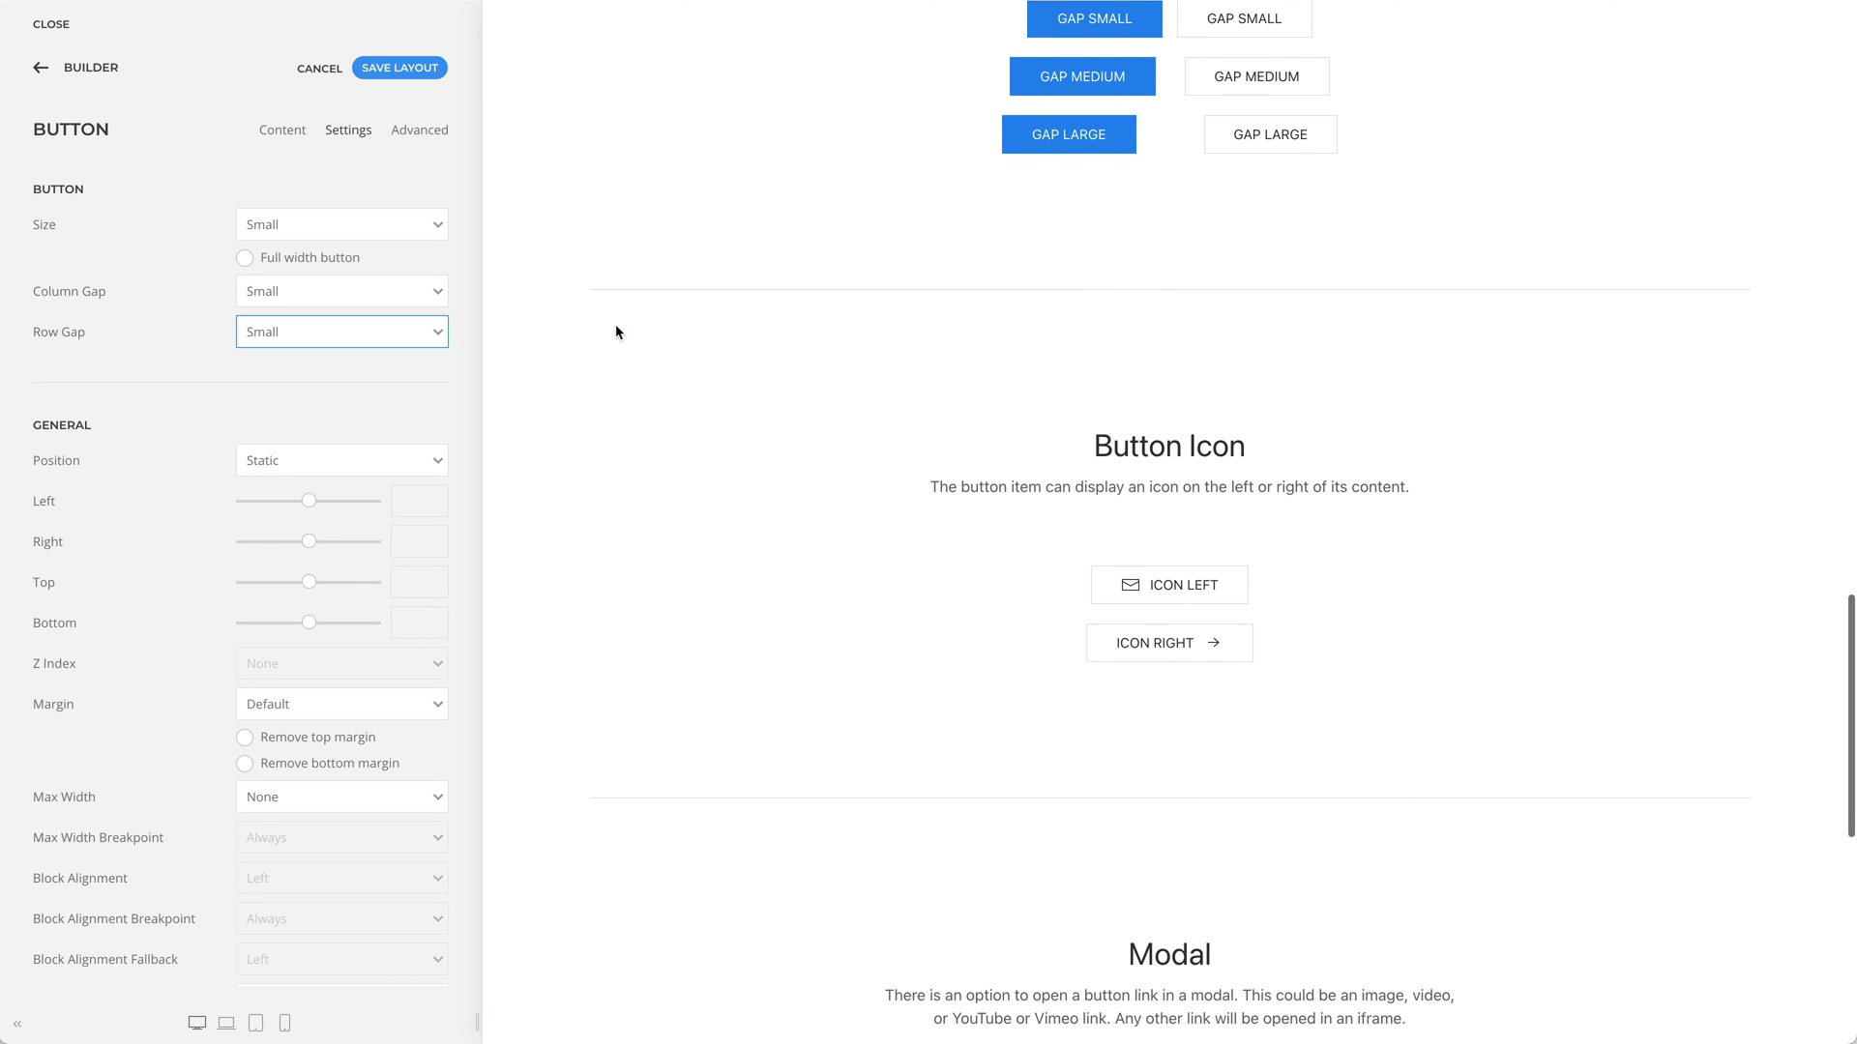
Step: Check the Icon Left button item's icon alignment and keep it at Left
{"action": "left_click", "coordinate": [1128, 554]}
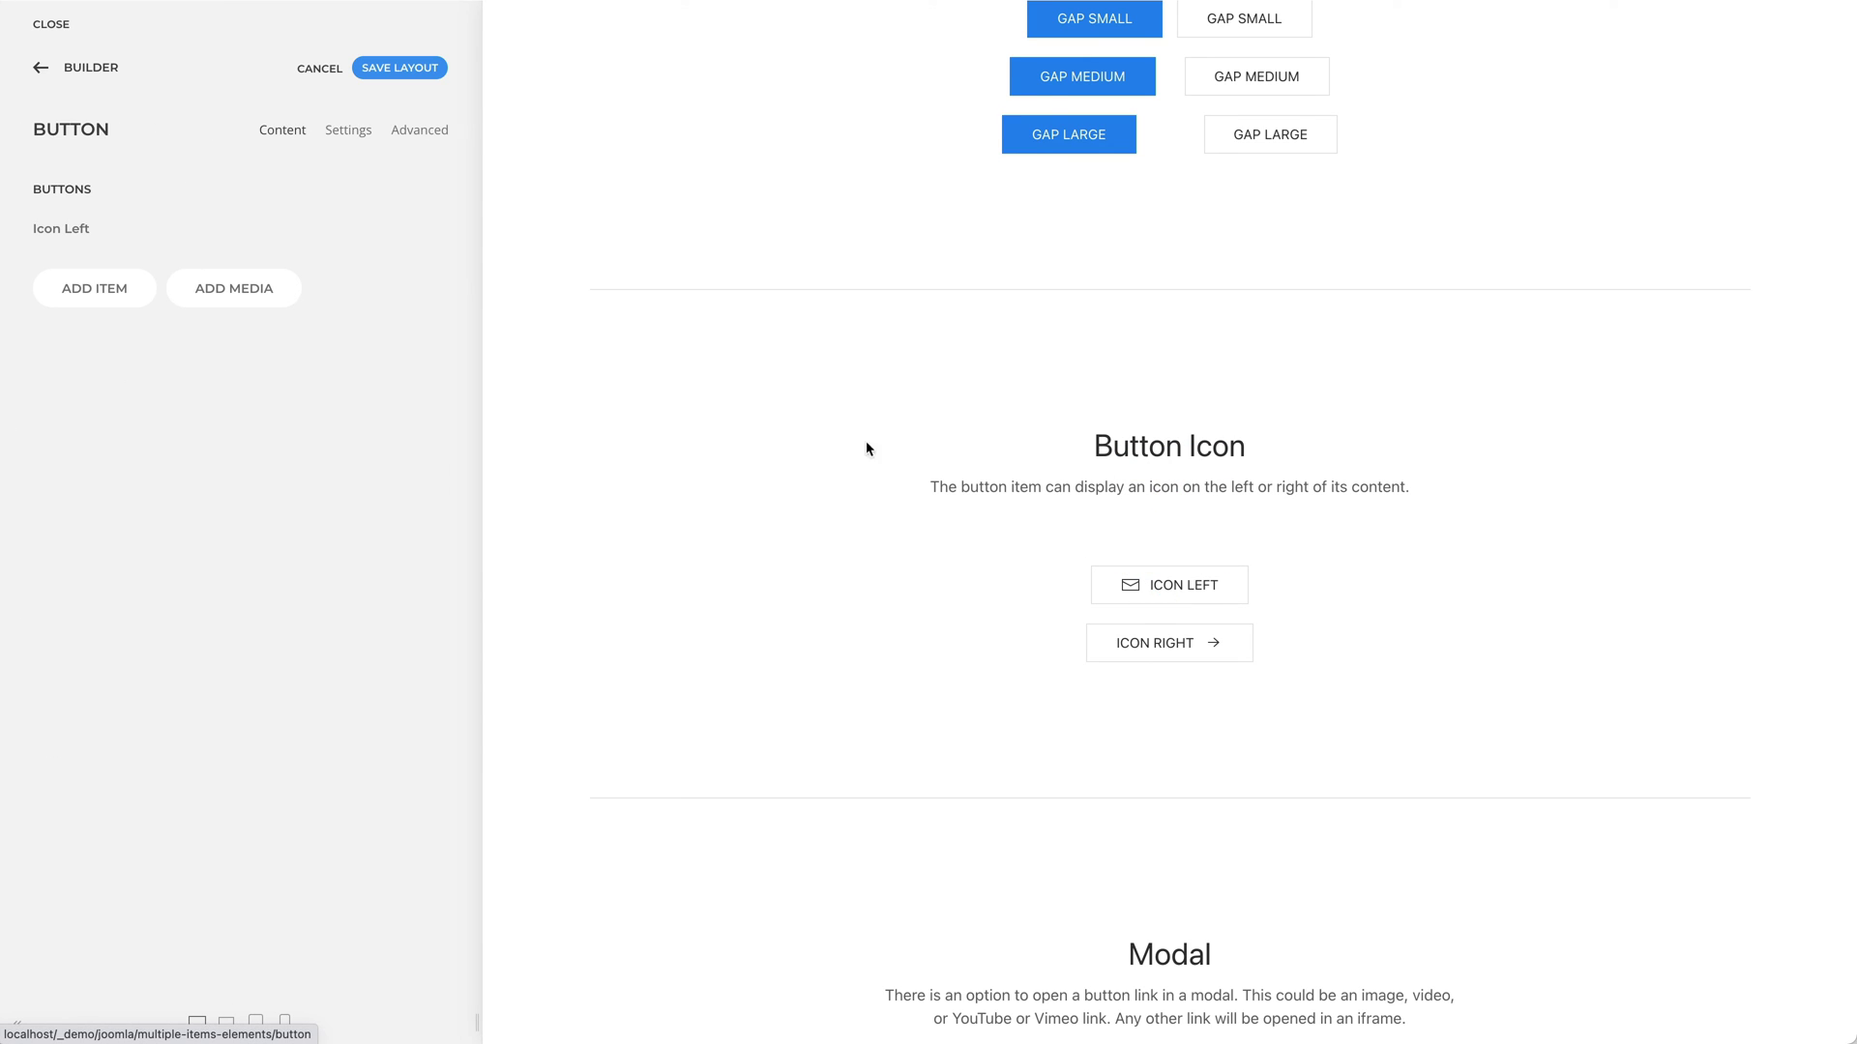
{"action": "left_click", "coordinate": [349, 227]}
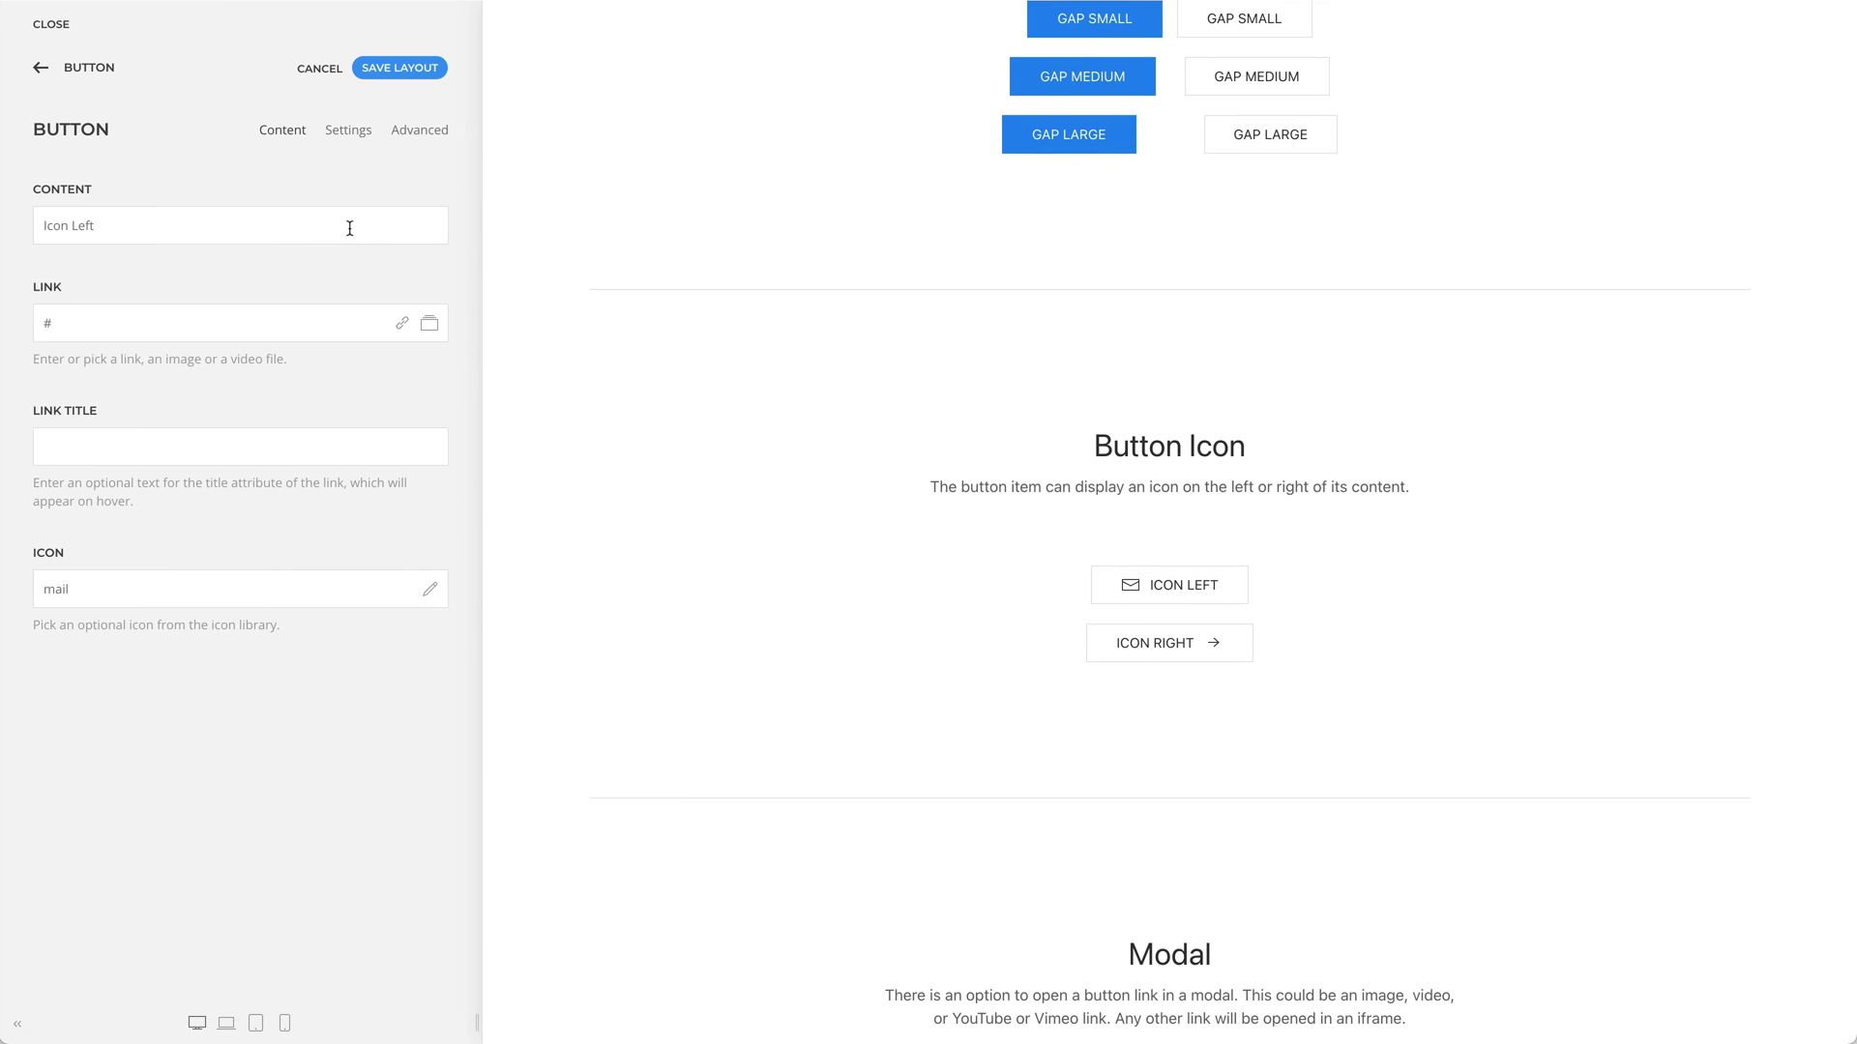
{"action": "left_click", "coordinate": [351, 140]}
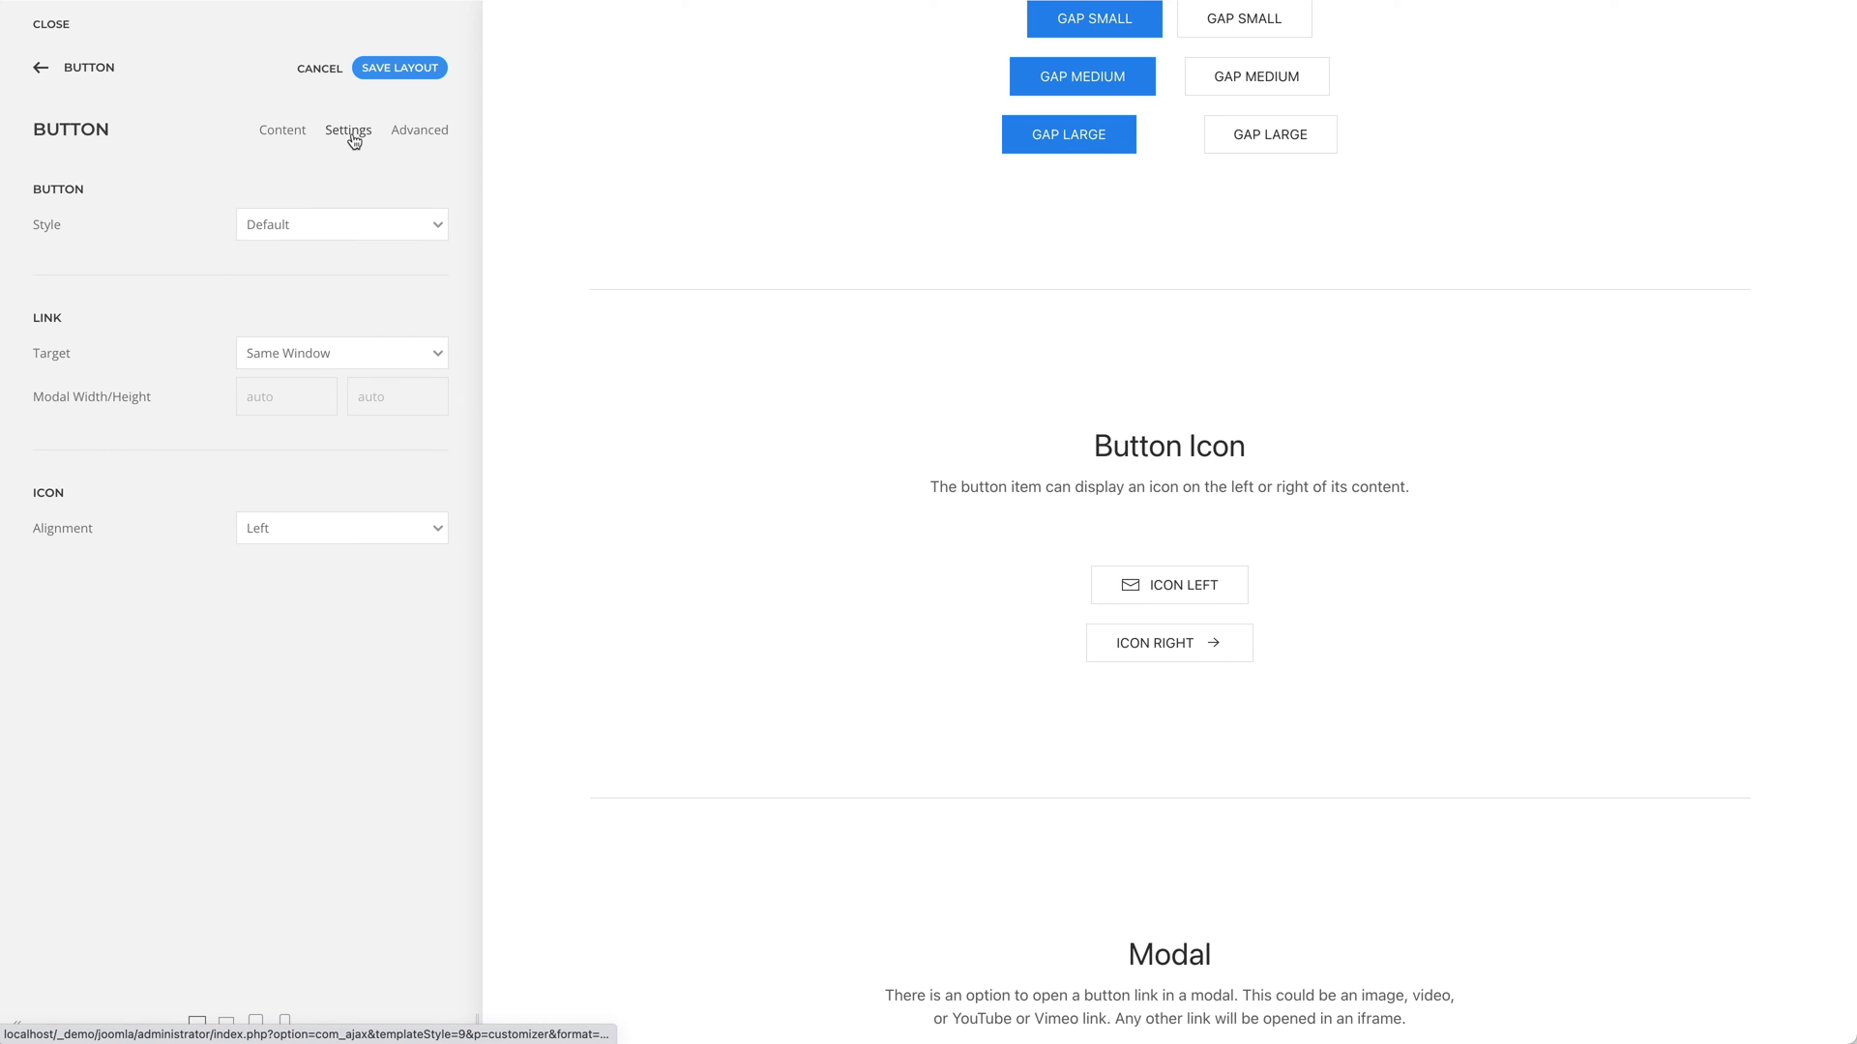
{"action": "left_click", "coordinate": [354, 531]}
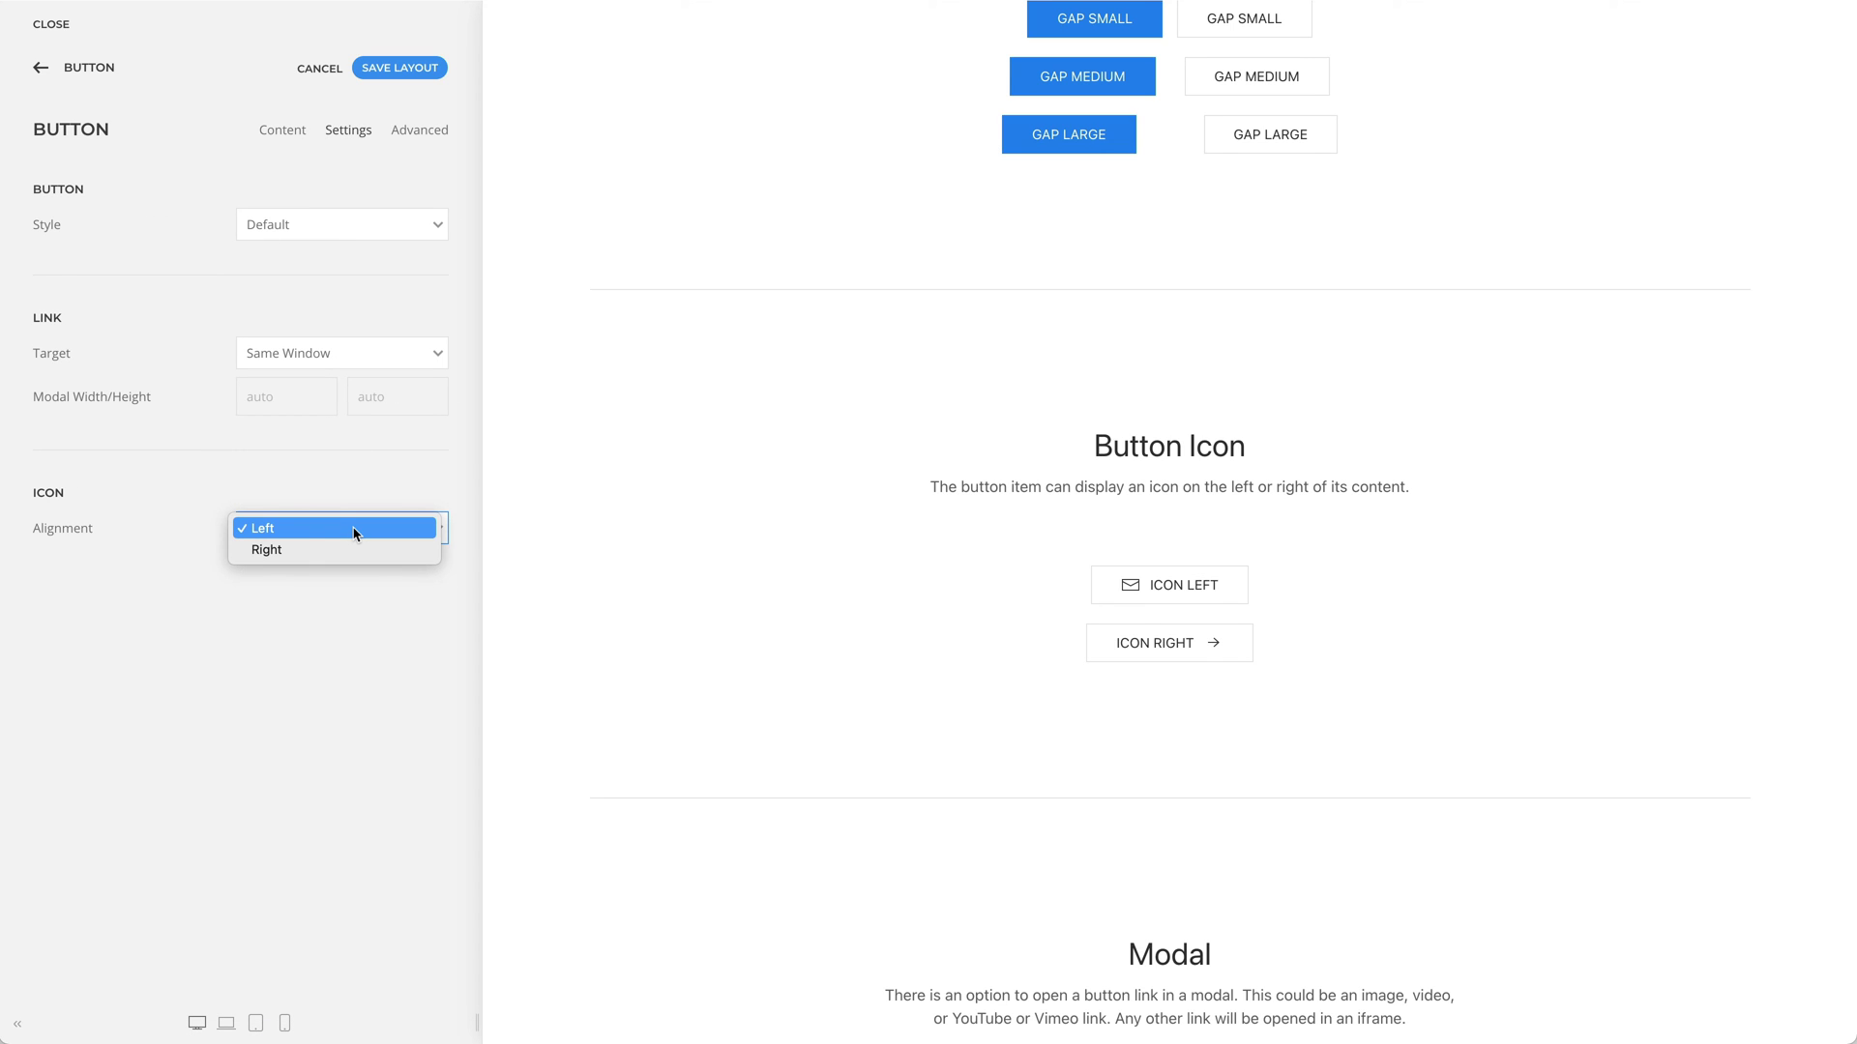
{"action": "left_click", "coordinate": [517, 529]}
{"action": "scroll", "coordinate": [517, 529], "scroll_direction": "down", "scroll_amount": 2}
{"action": "scroll", "coordinate": [519, 530], "scroll_direction": "down", "scroll_amount": 3}
{"action": "scroll", "coordinate": [518, 530], "scroll_direction": "down", "scroll_amount": 1}
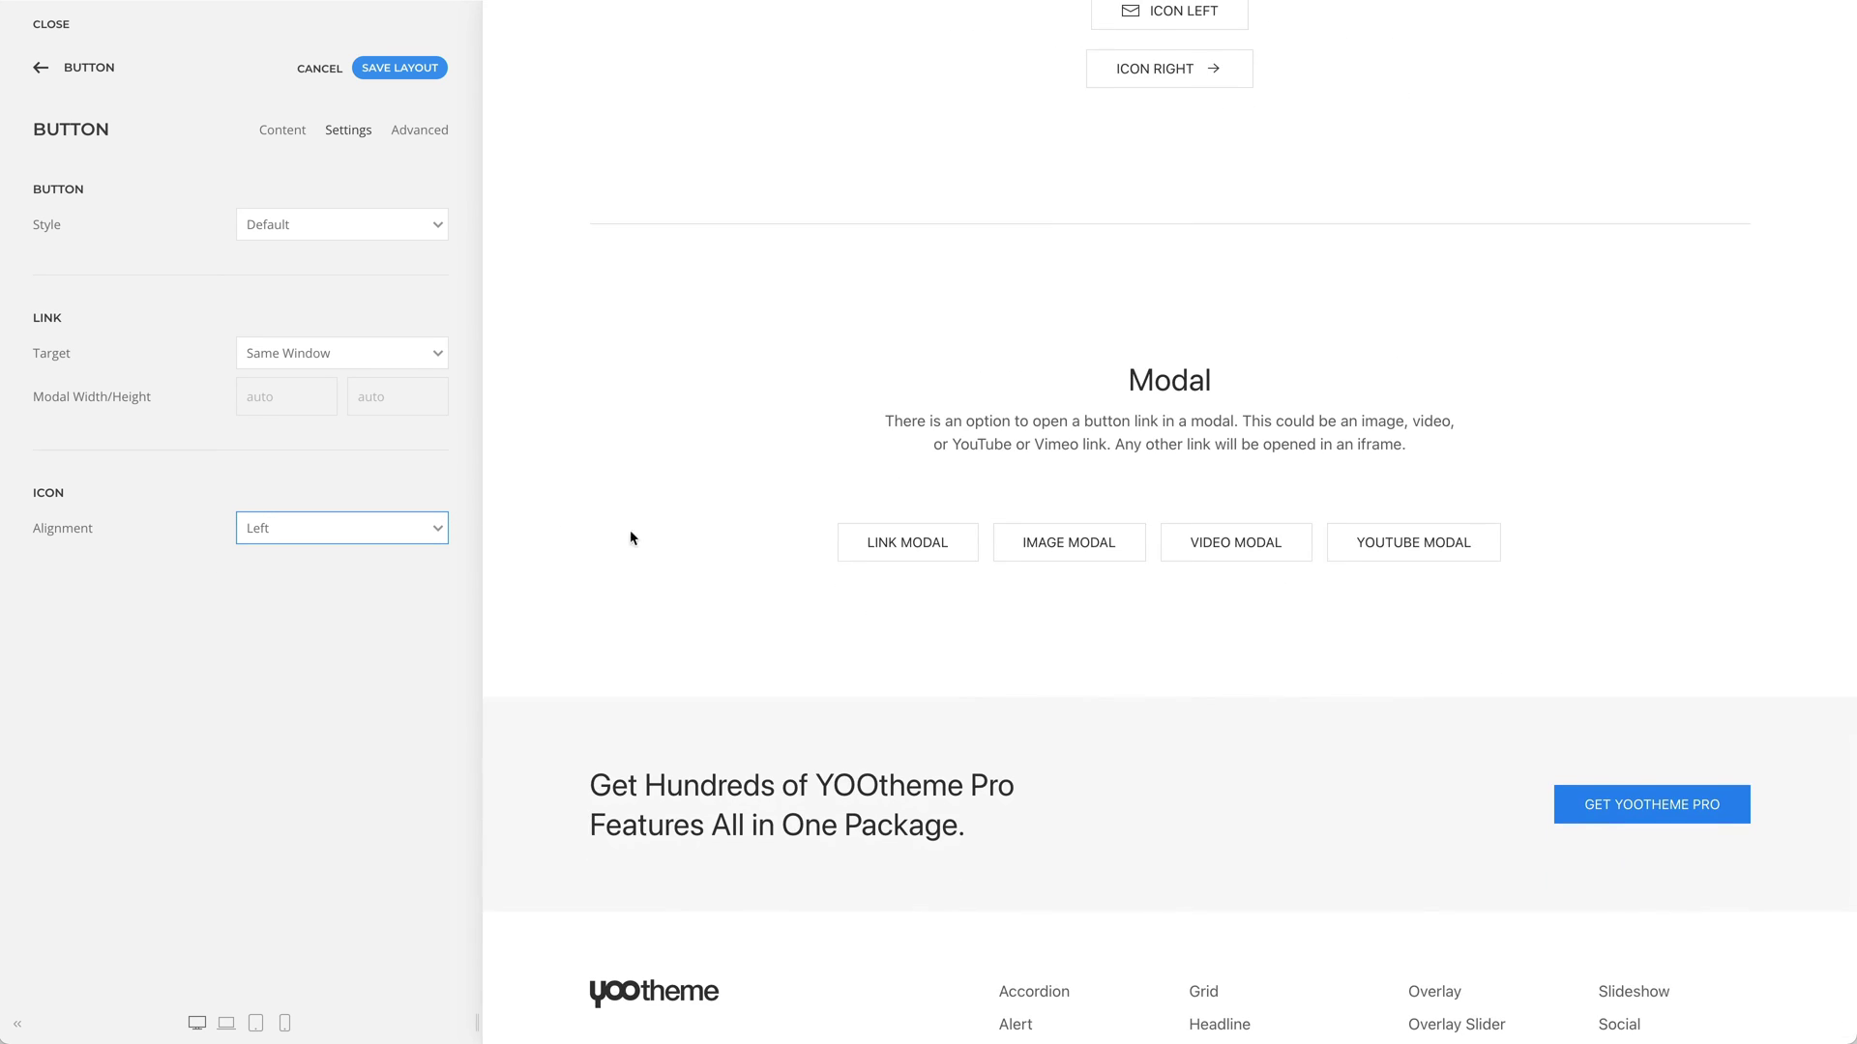
Step: Set the Link Modal item's link target to Modal, then test the button in the preview
{"action": "left_click", "coordinate": [867, 512]}
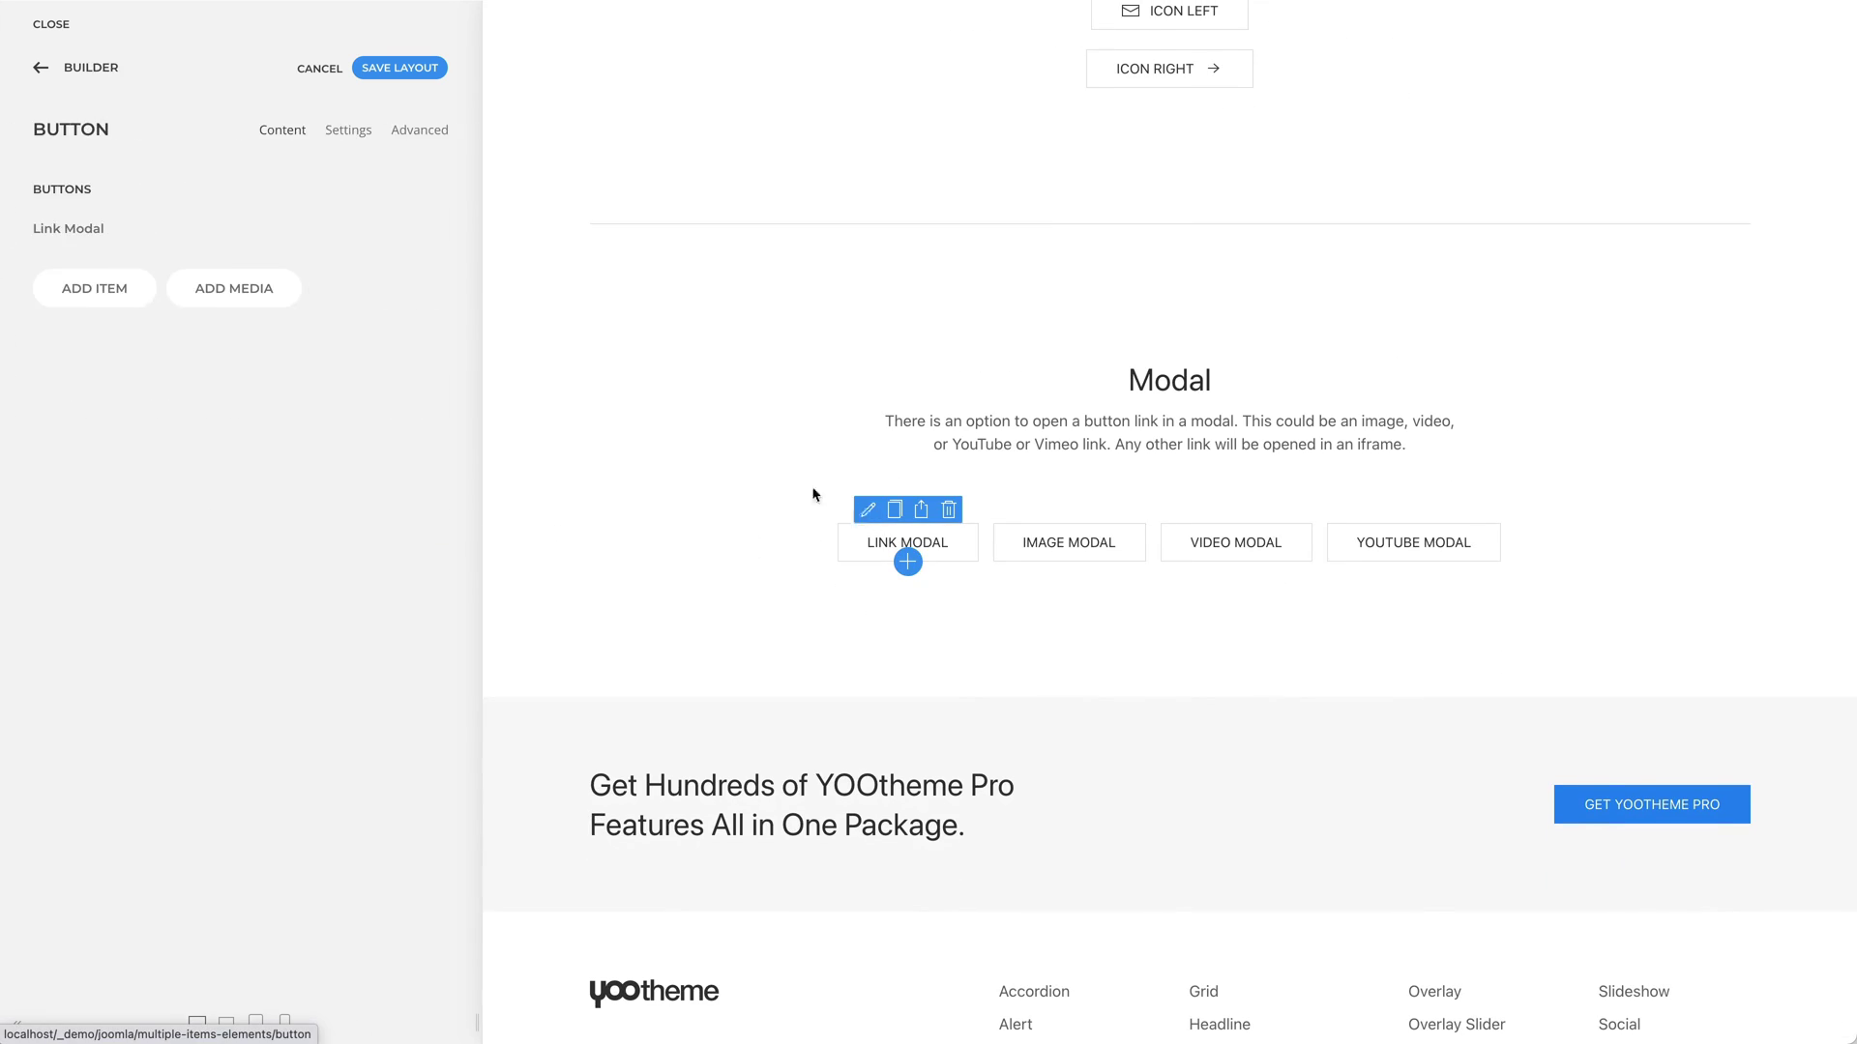
{"action": "left_click", "coordinate": [320, 245]}
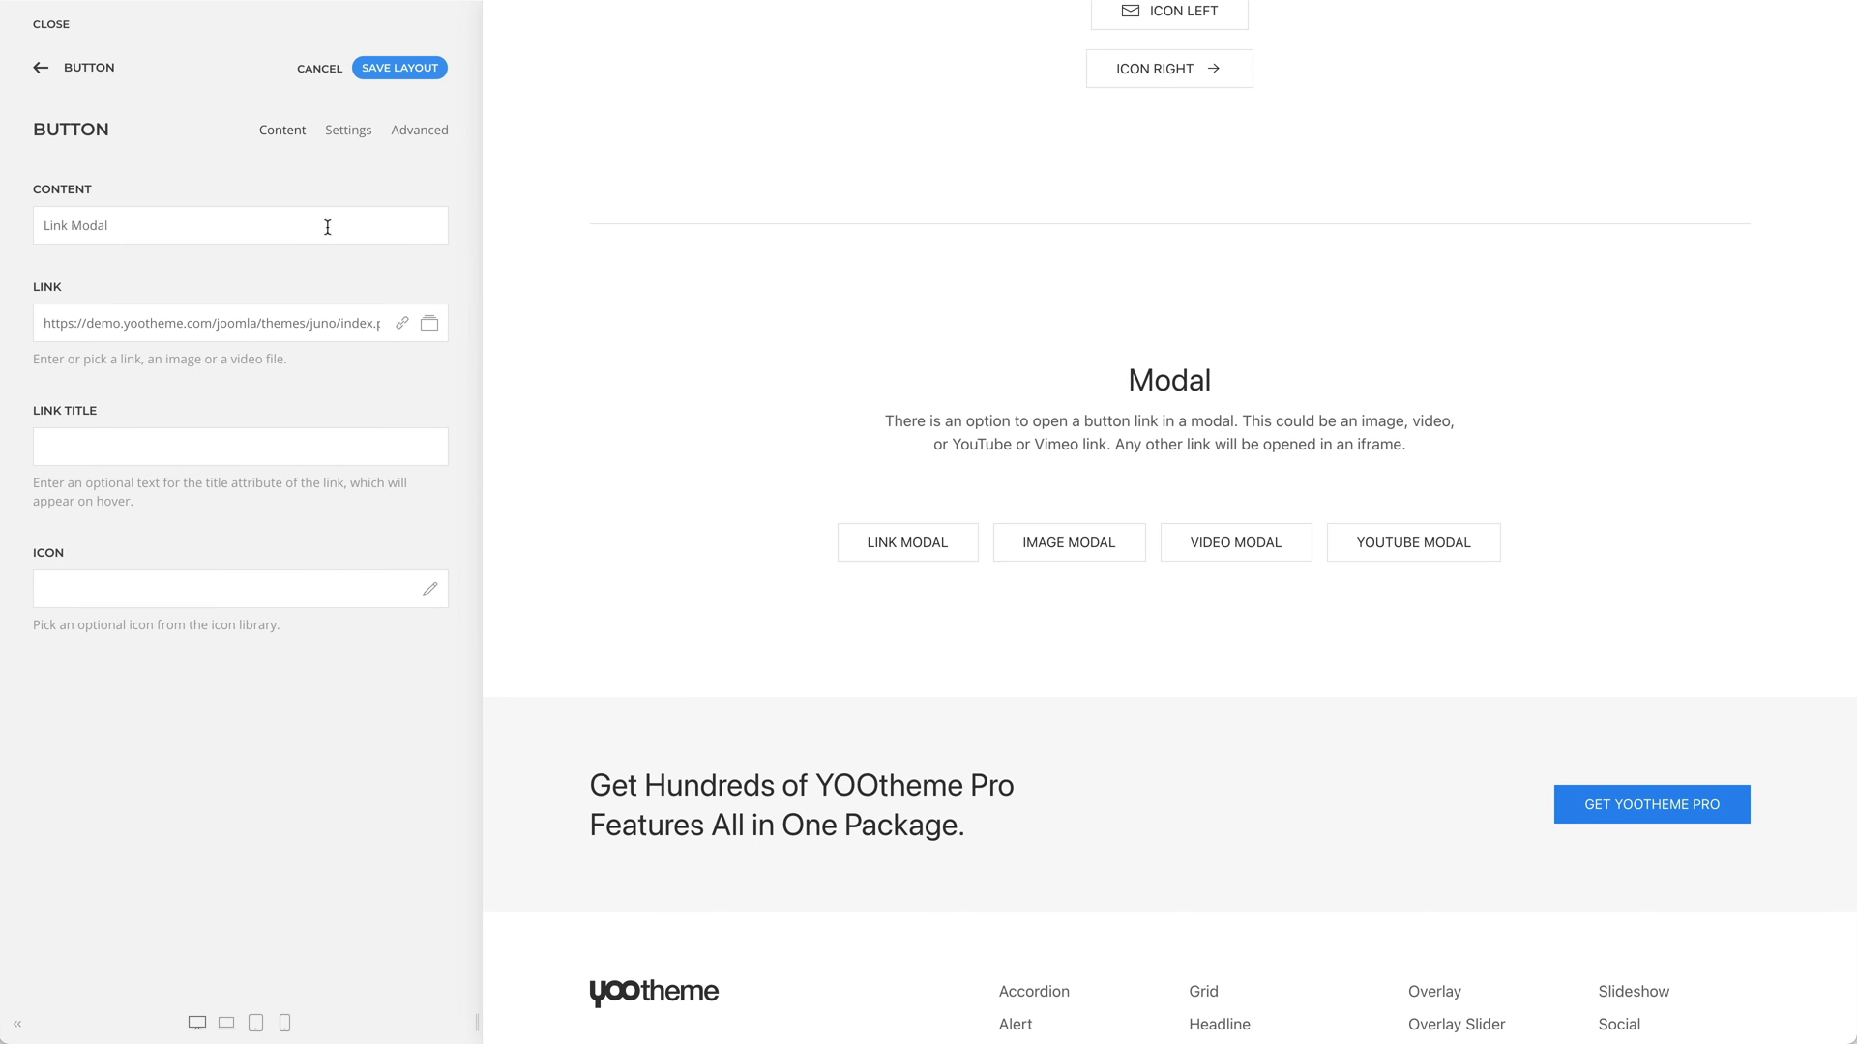
{"action": "left_click", "coordinate": [363, 138]}
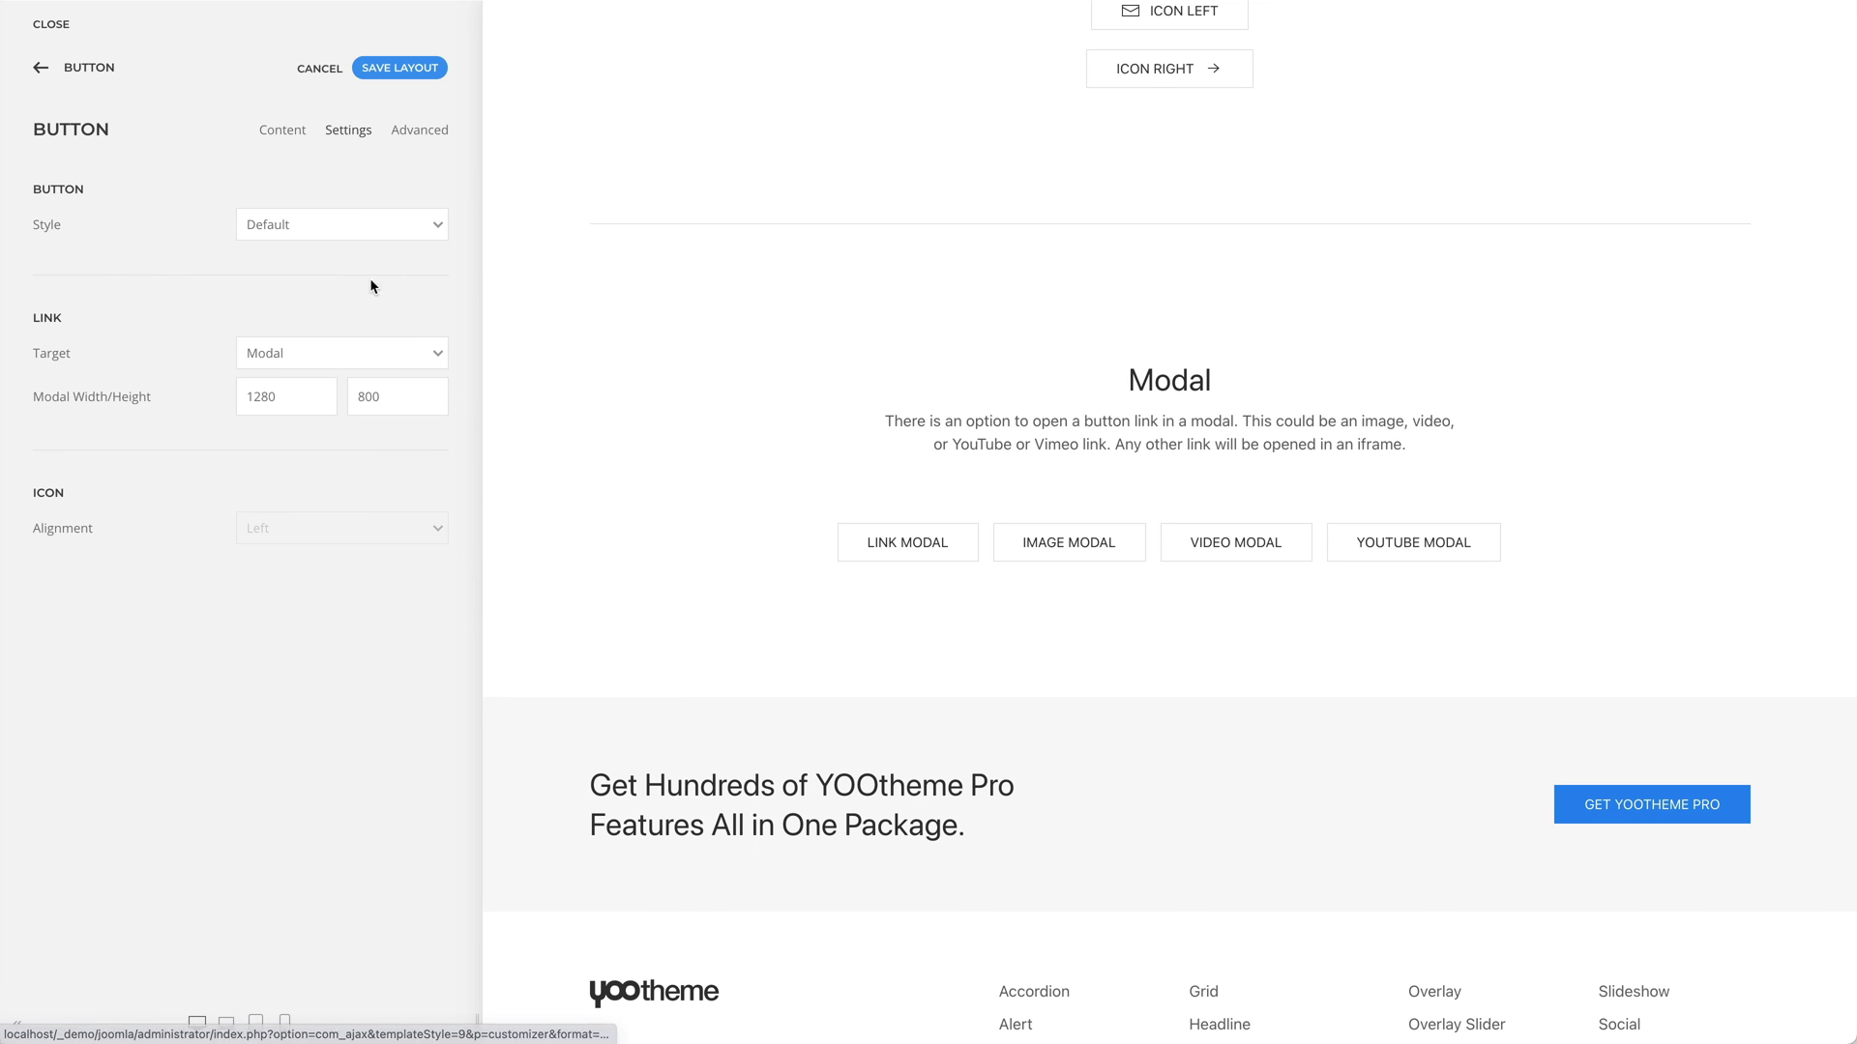
{"action": "left_click", "coordinate": [378, 352]}
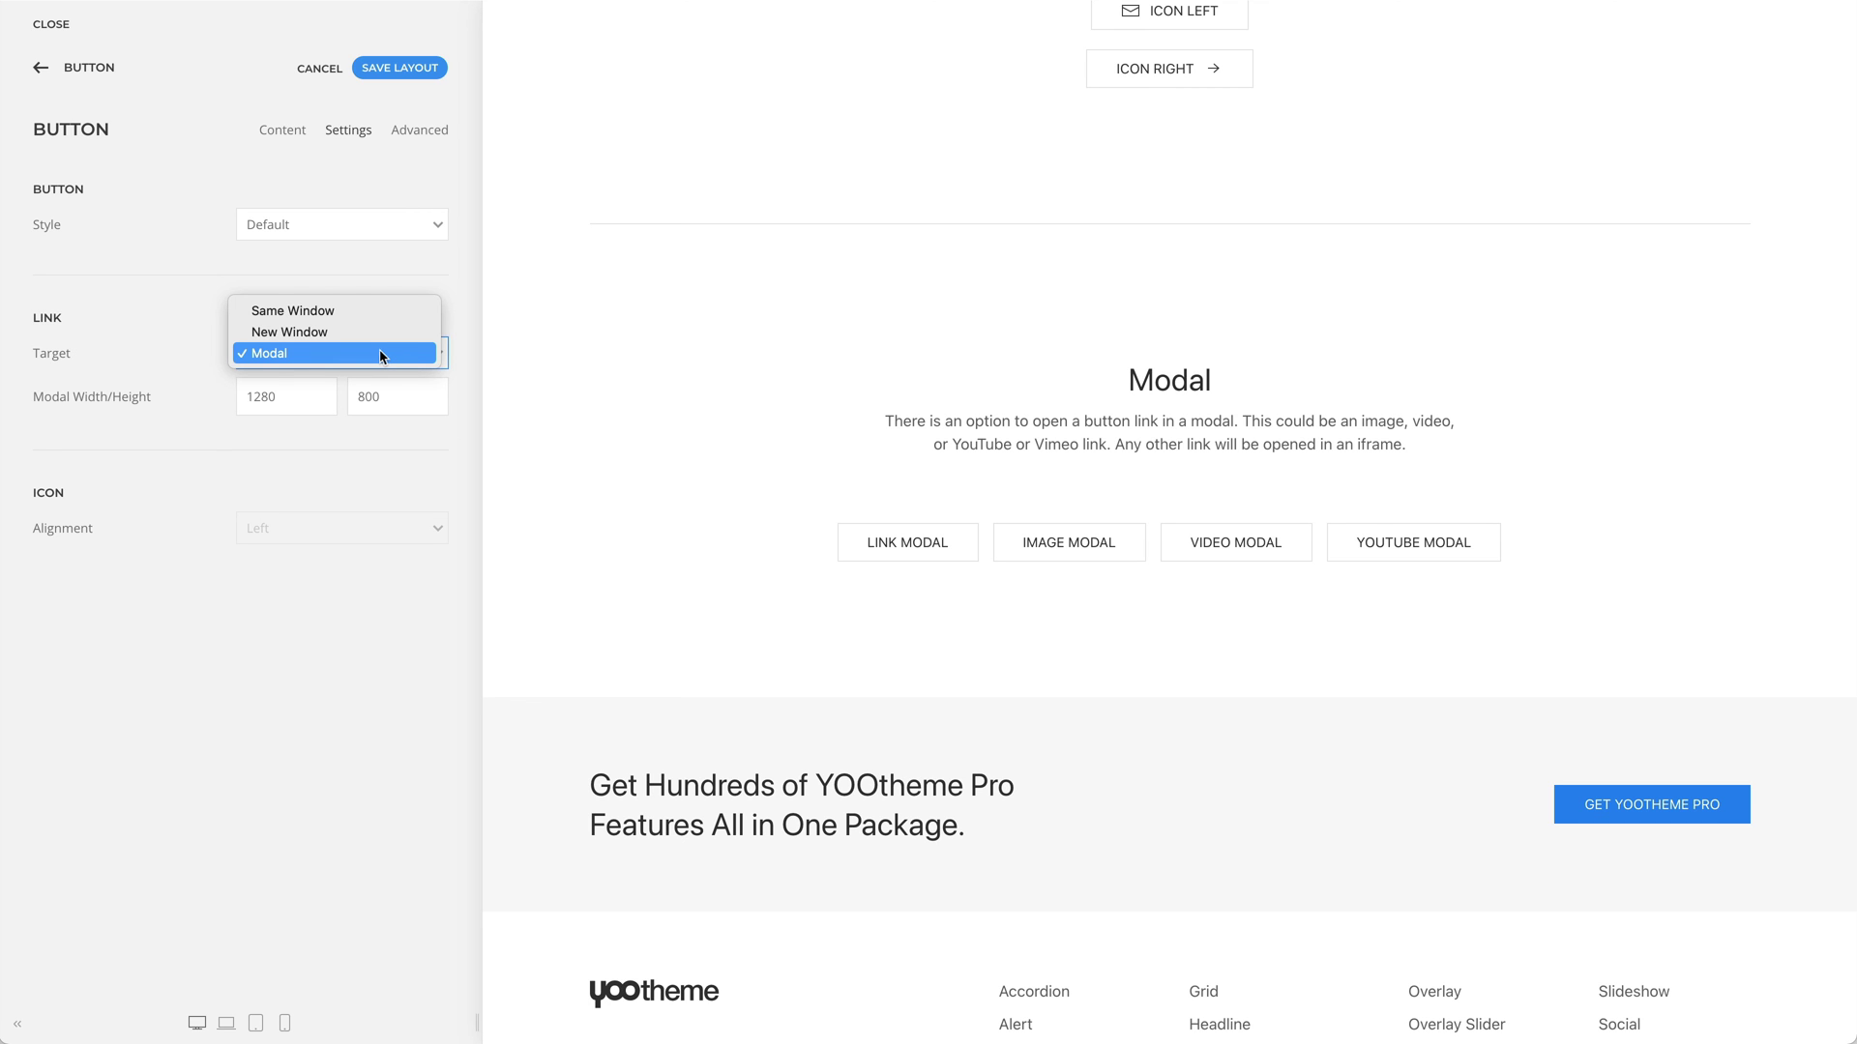
{"action": "left_click", "coordinate": [505, 361]}
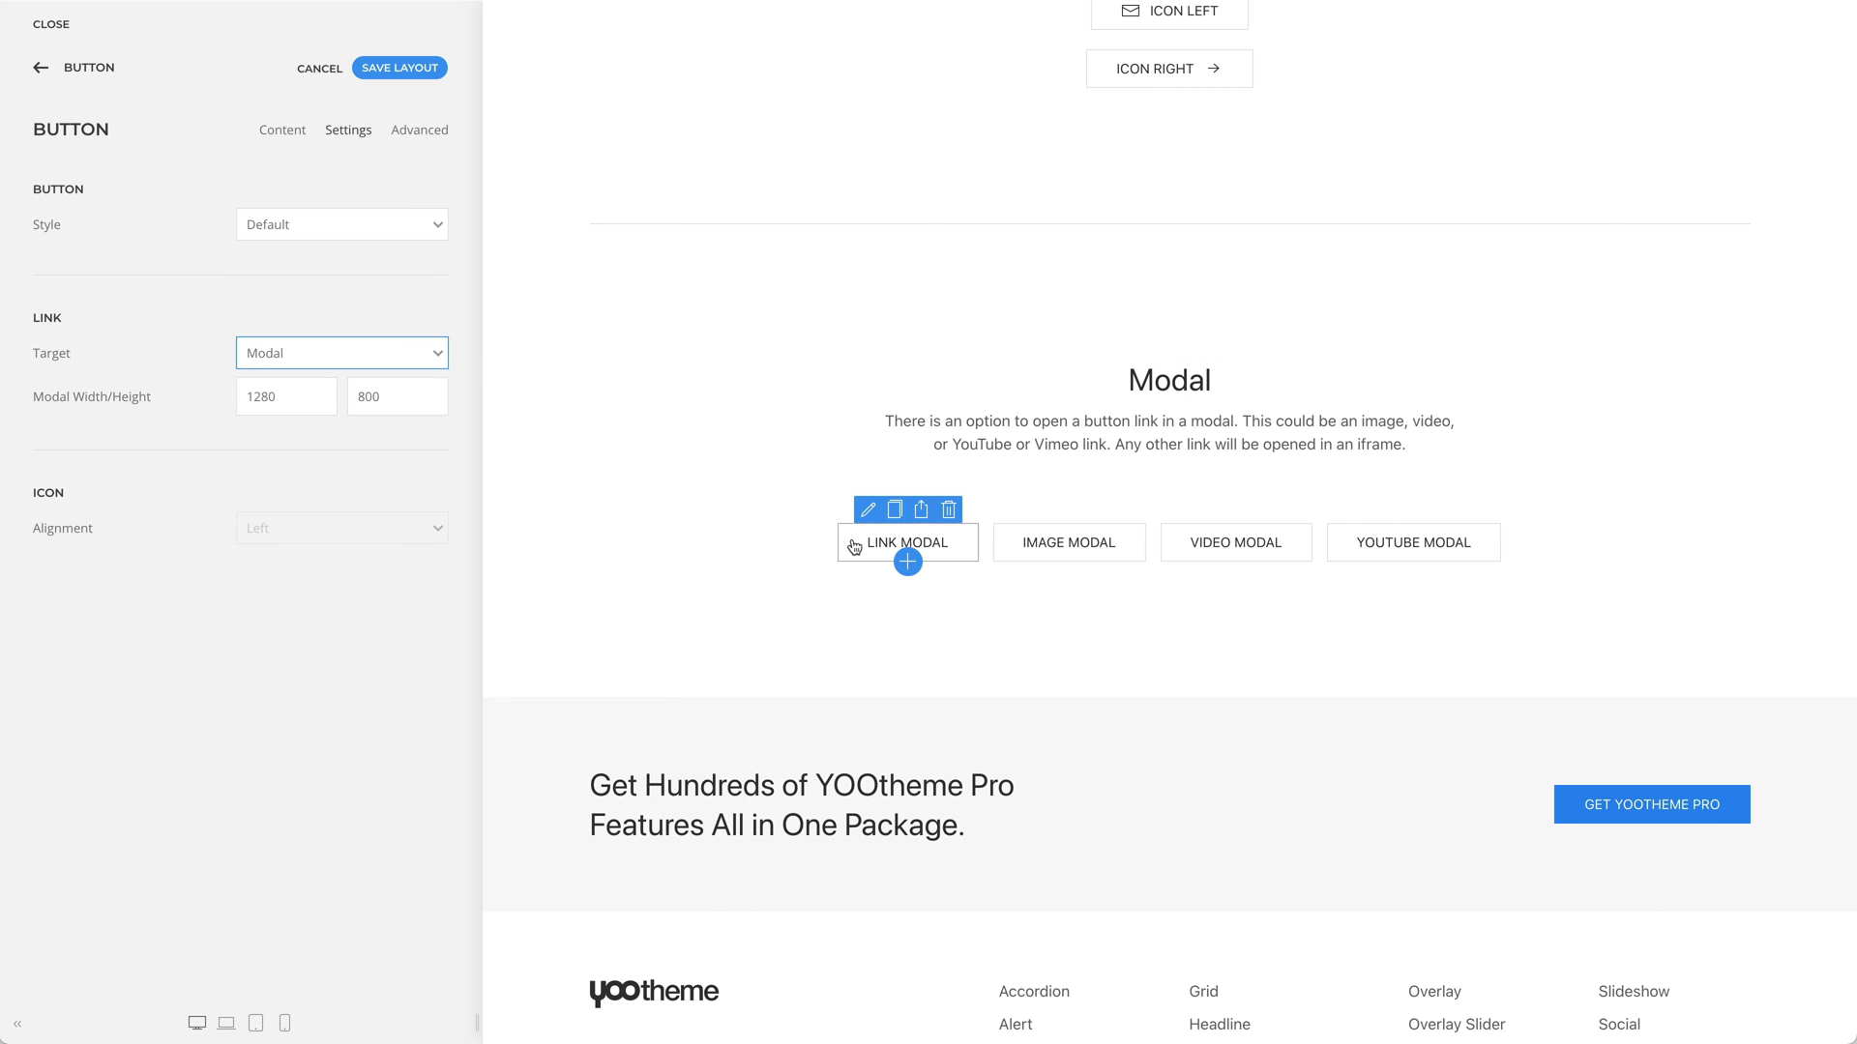
{"action": "left_click", "coordinate": [852, 545]}
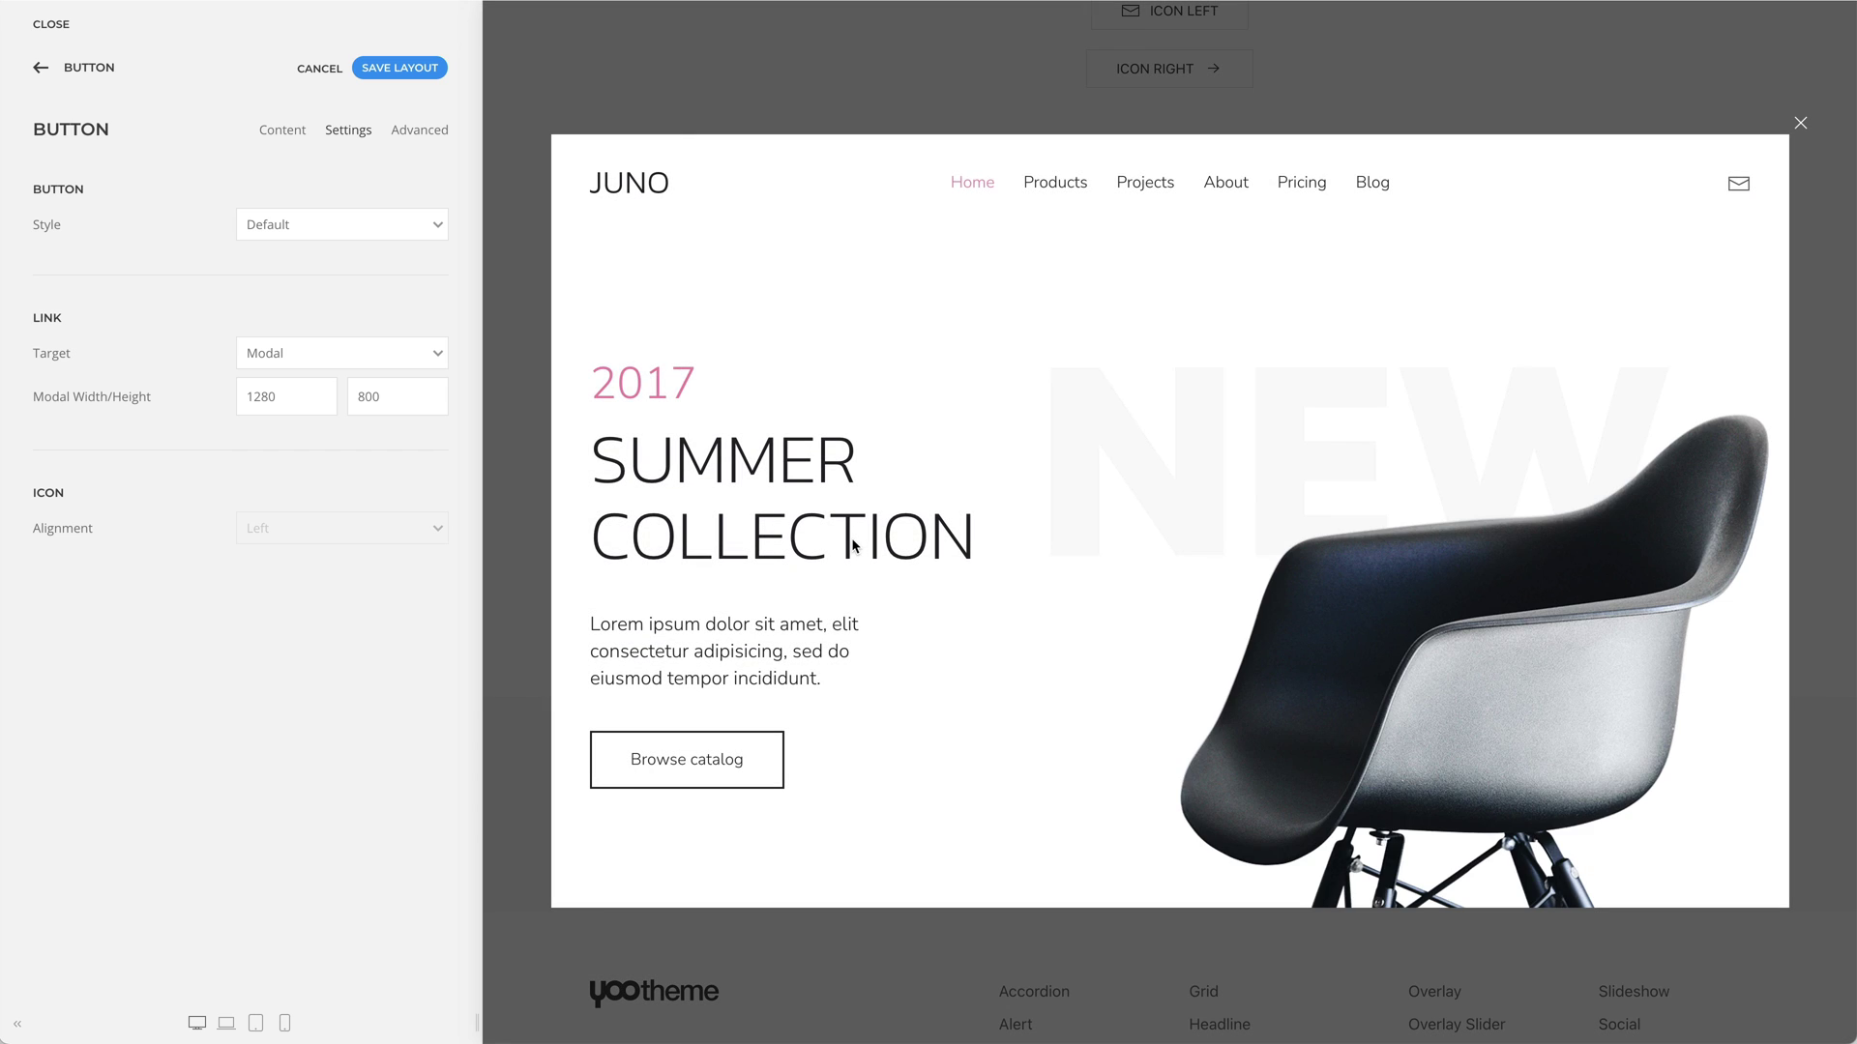